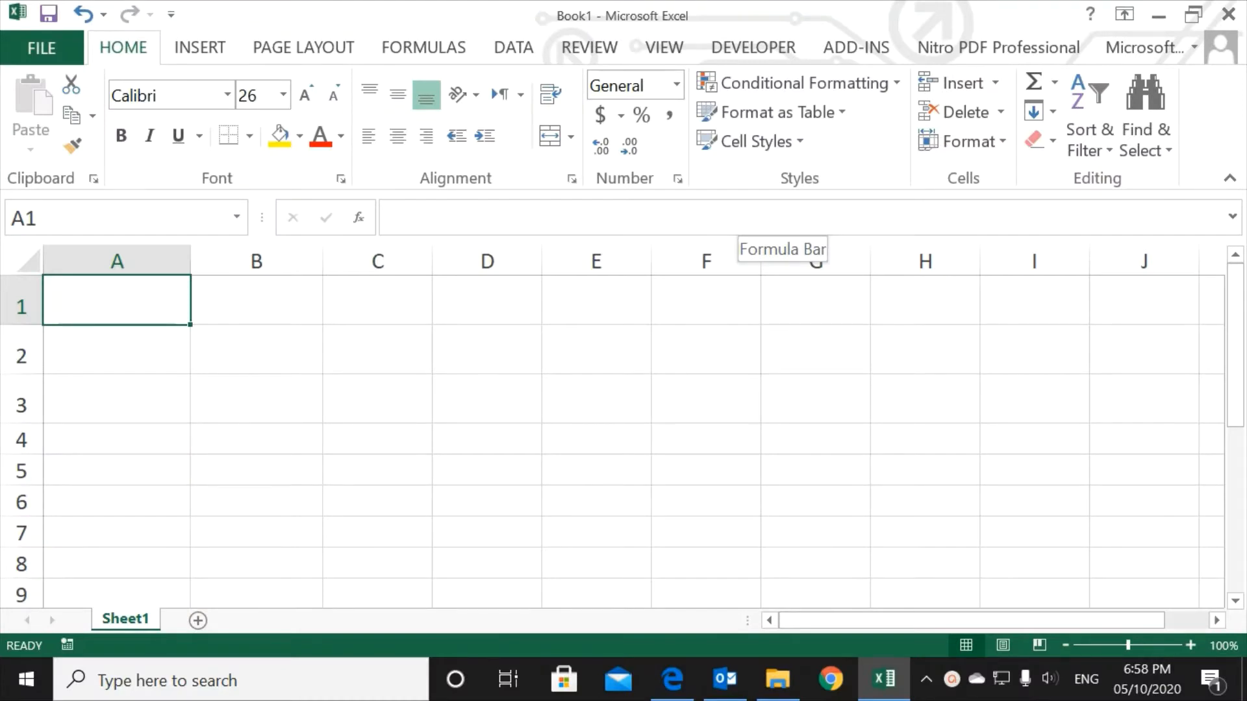
Step: Enter "HELLO FRIENDS." in A1 and "HERE WE WILL LEARN:-" in A2
text(HELLO FRIENDS.)
key(Return)
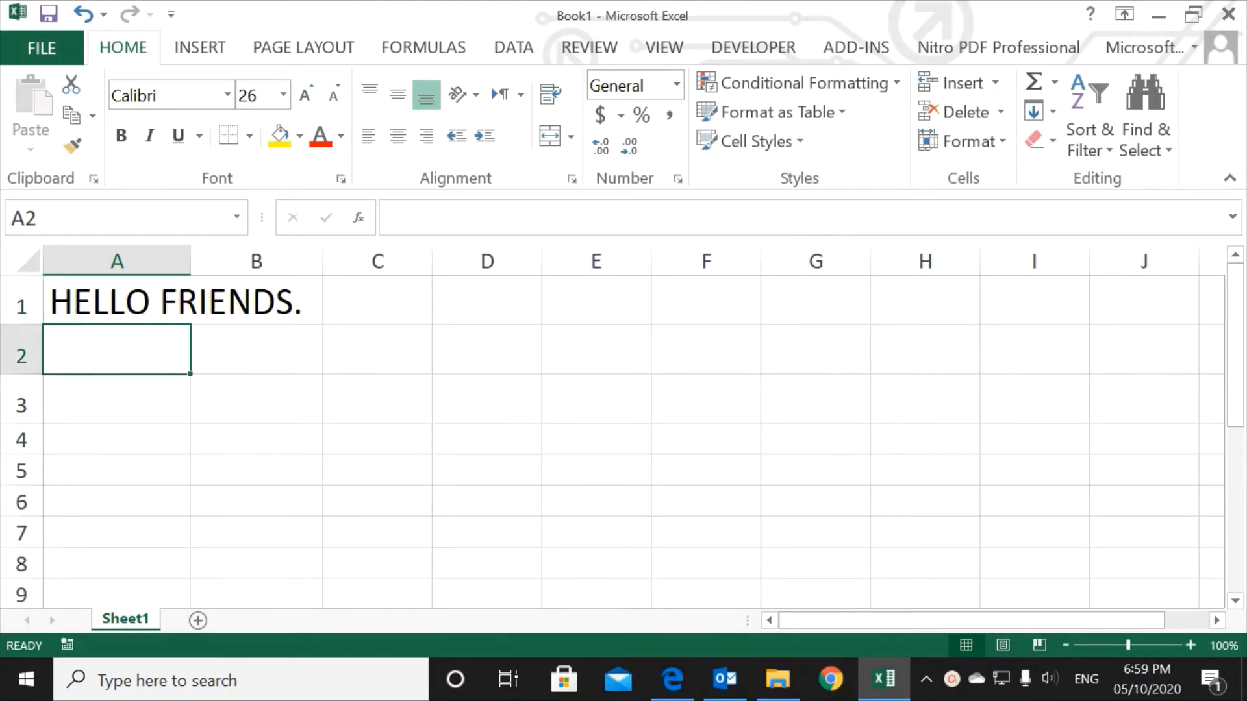
text(HERE WE WILL LEARN:-)
key(Return)
Step: Enter "HOW TO GET DAY NAME FROM DATE?" in A3 and "HOW TO EXTRACT DATE/MONTH/YEAR FROM GIVEN DETAILS IN SEPARATE CELLS?" in A4
text(HOW TO GET DAY NAME FROM DATE?)
key(Return)
text(HOW TO EXTRACT DATE/MONTH/YEAR FROM GIVEN DETAILS IN SEPARATE CELLS?)
key(Return)
key(Return)
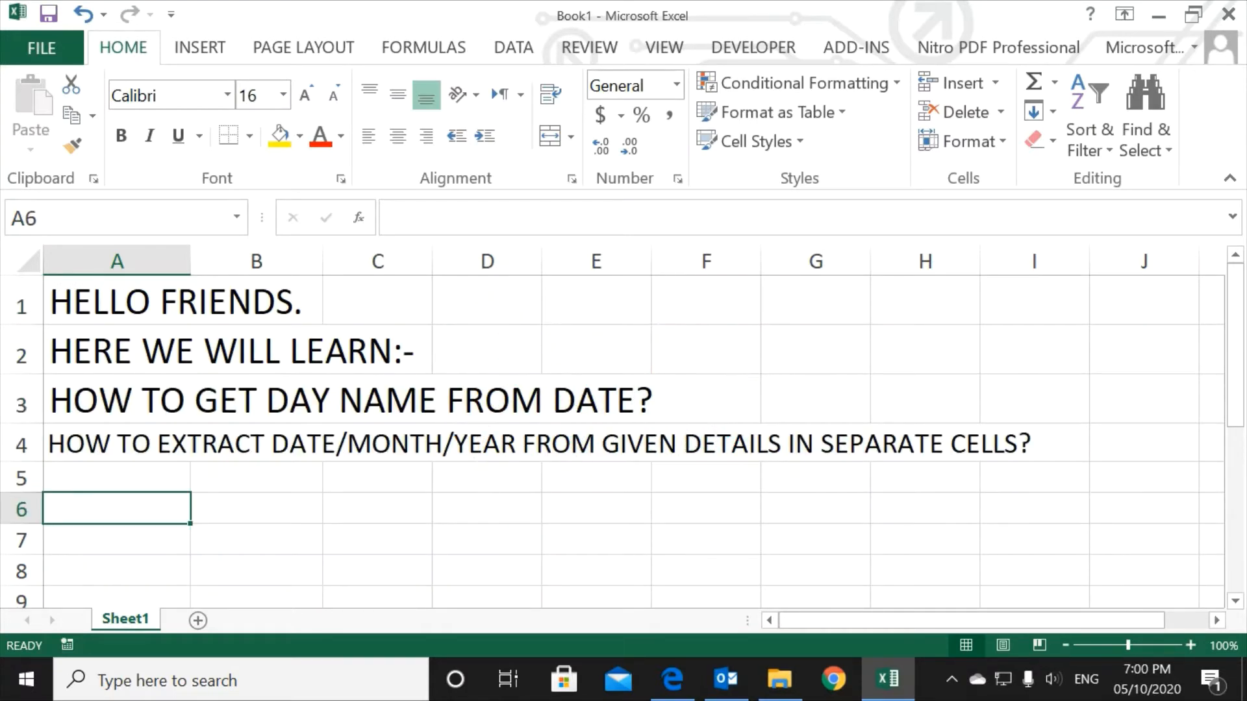
Step: Enter today's date, 05/10/2020, in column A below the introductory lines and insert a row above it for column headings
key(ctrl+semicolon)
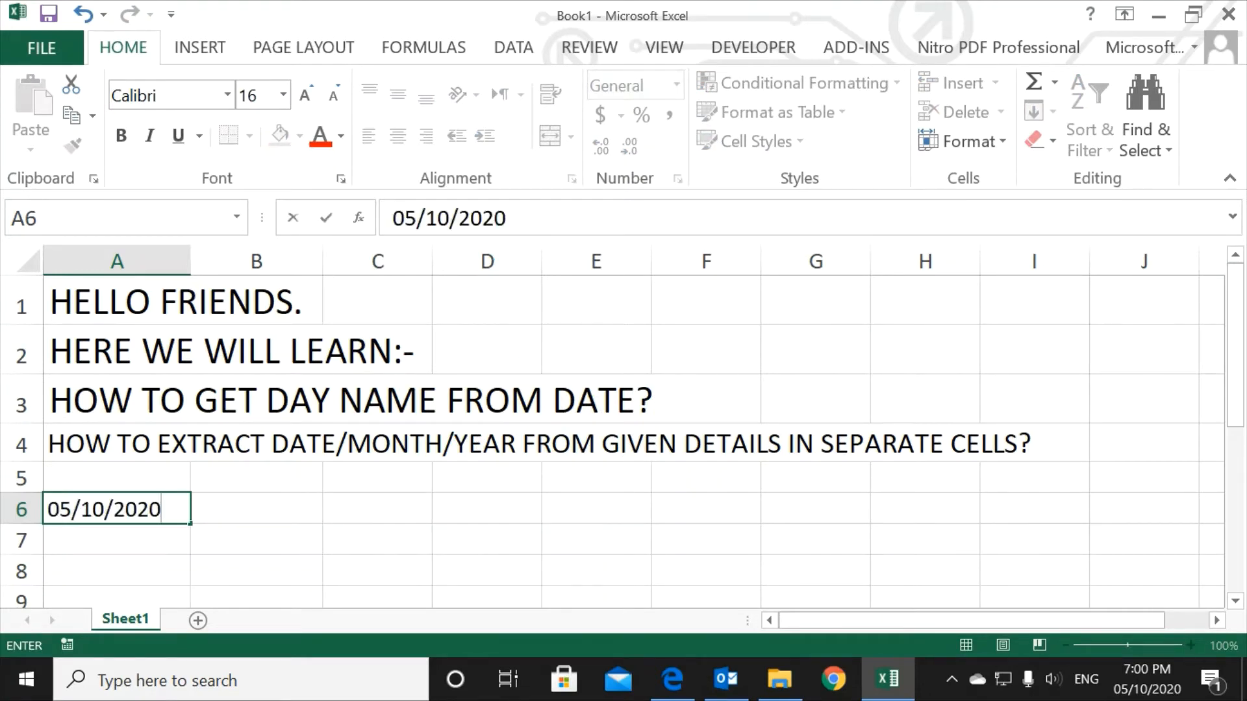
key(Return)
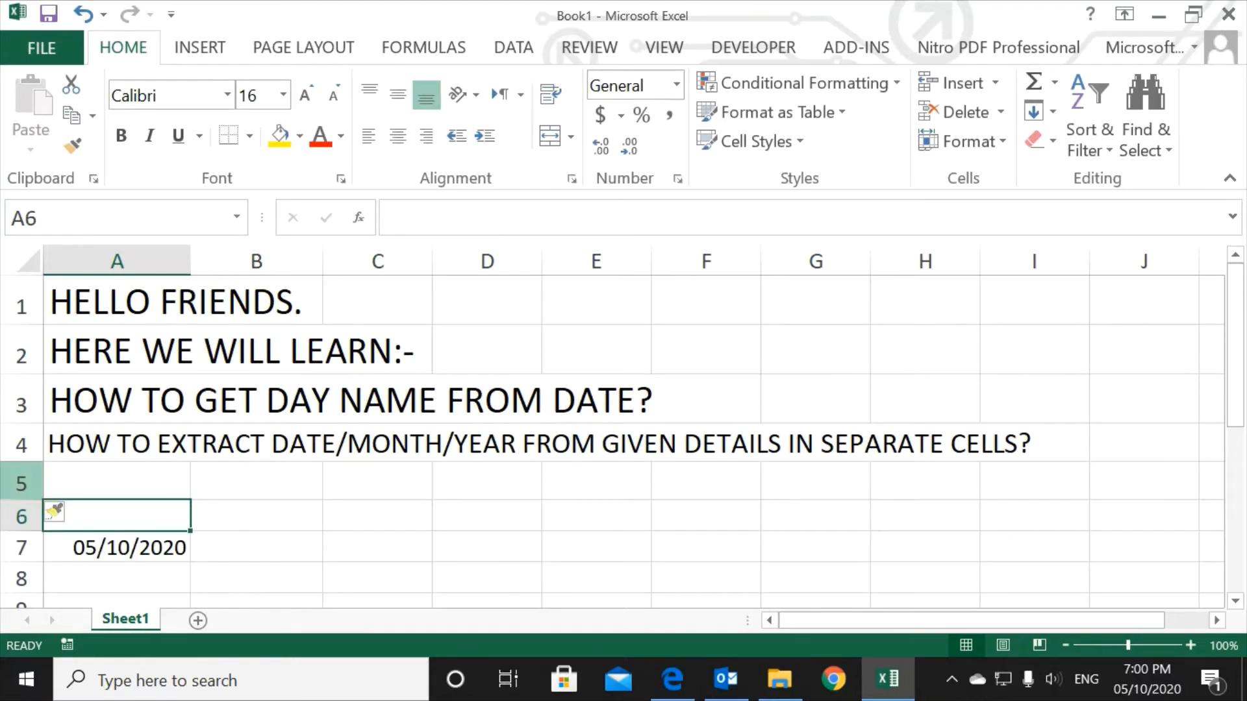
key(Right)
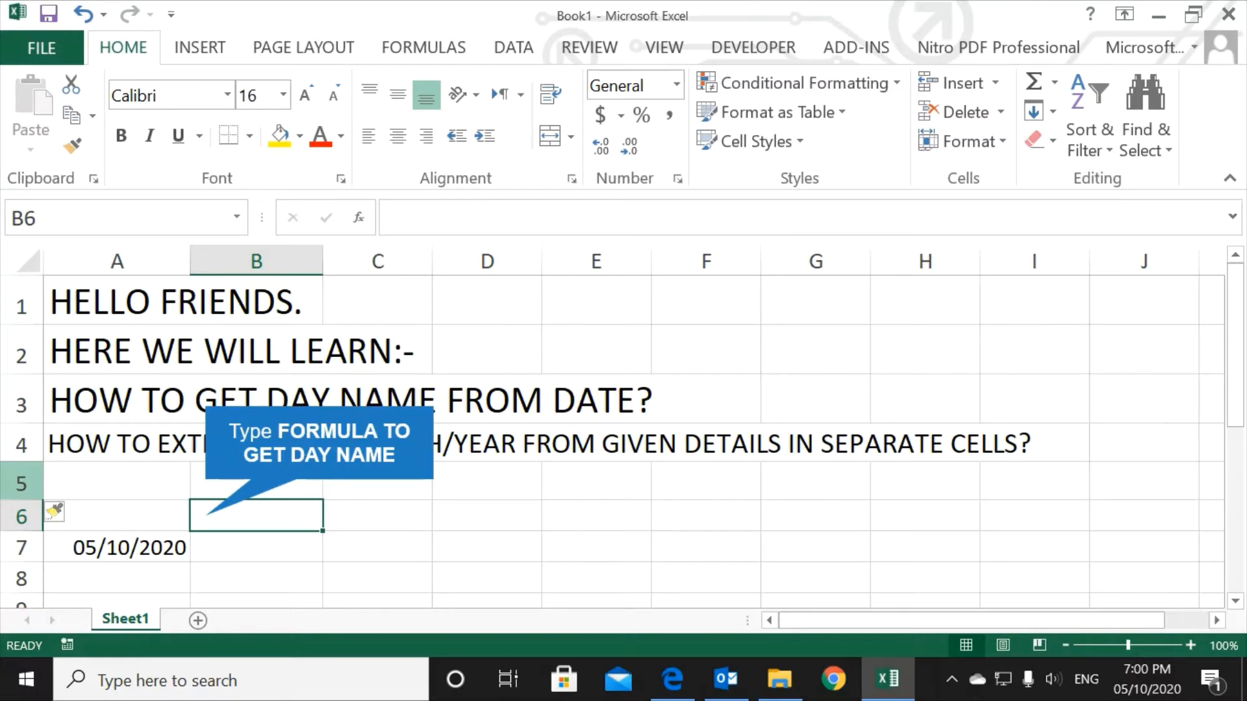
Step: Add the heading "FORMULA TO GET DAY NAME" in B6 and fit column B's width to it
text(FORMULA TO GET DAY NAME)
key(Return)
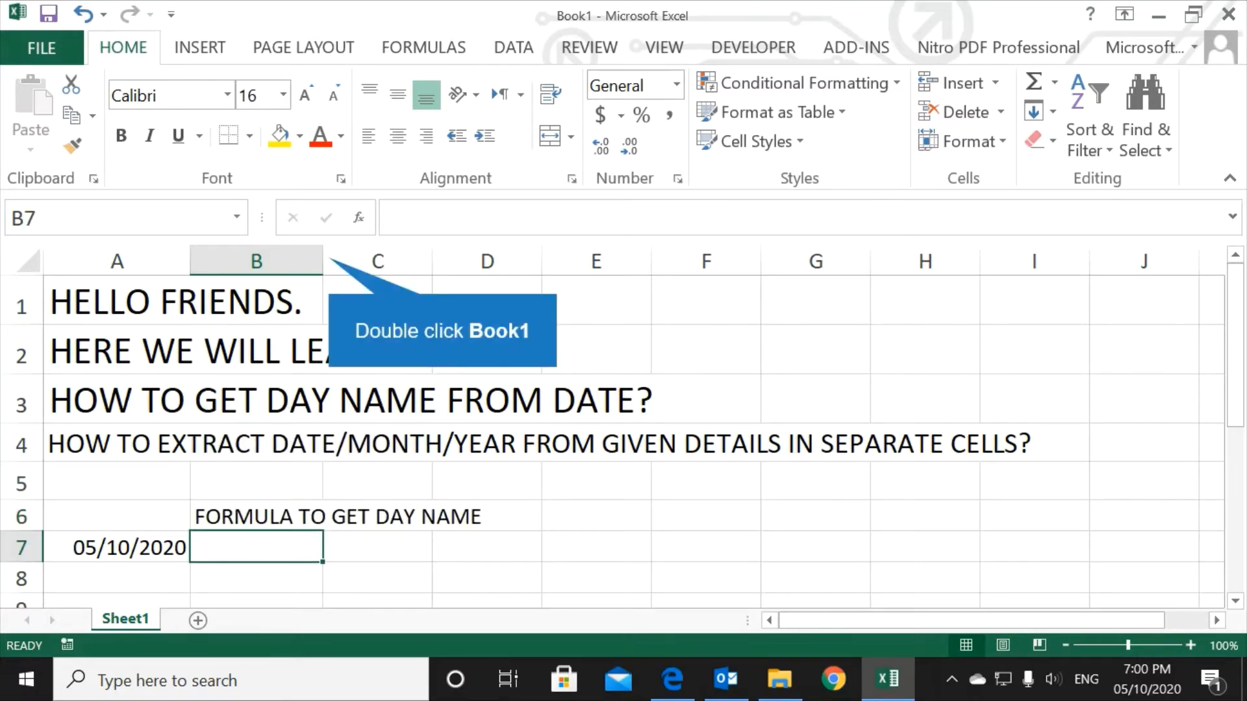
double_click(324, 262)
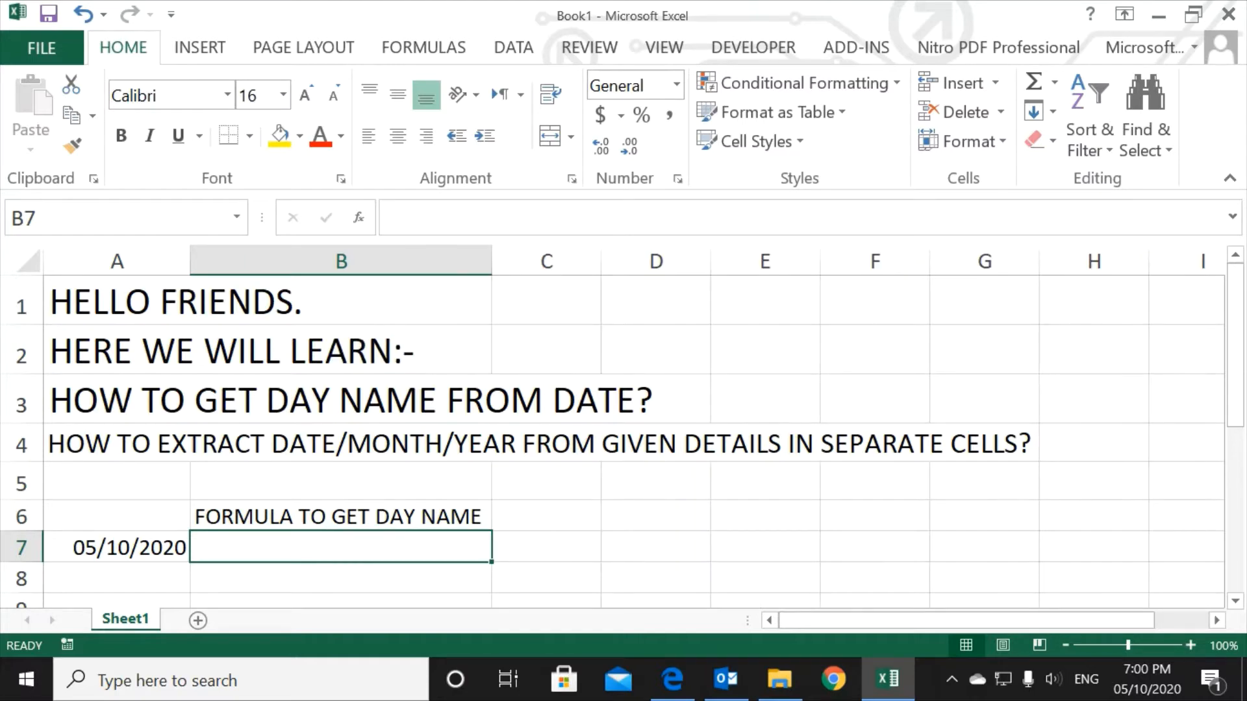
Step: Enter the formula =TEXT(A7,("DDD")) in B7 to get the short day name of the date
text(=TE)
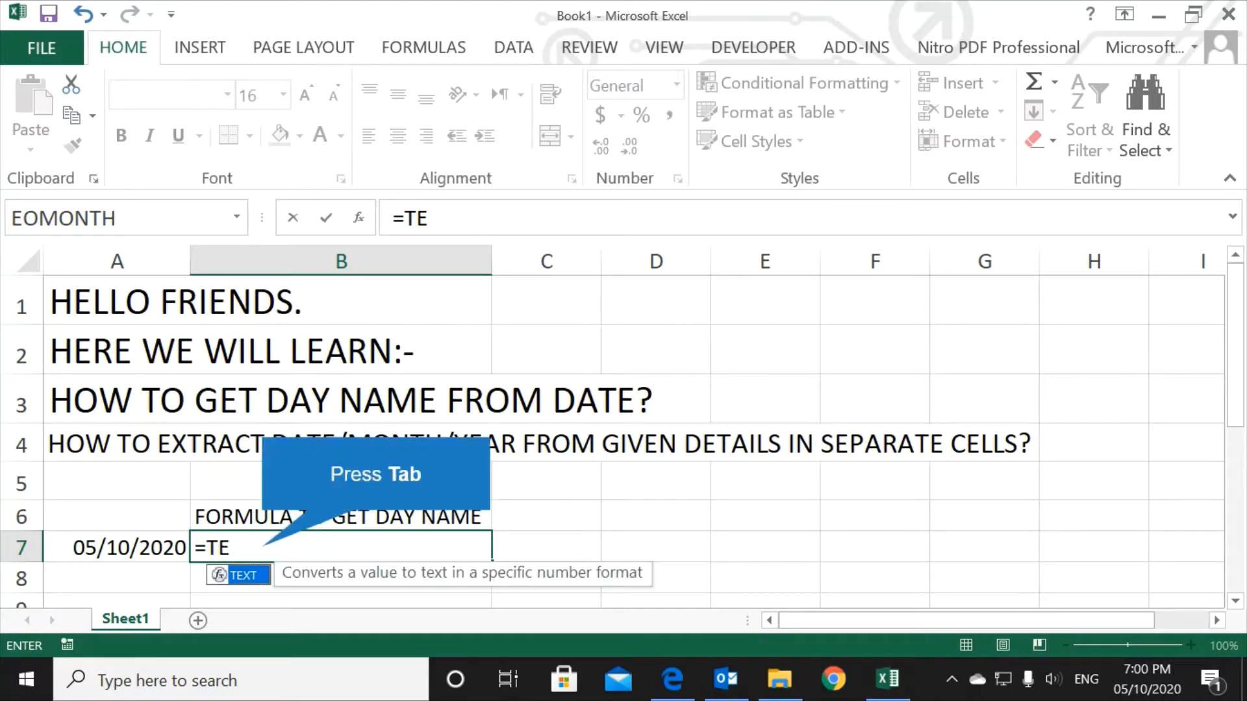
key(Tab)
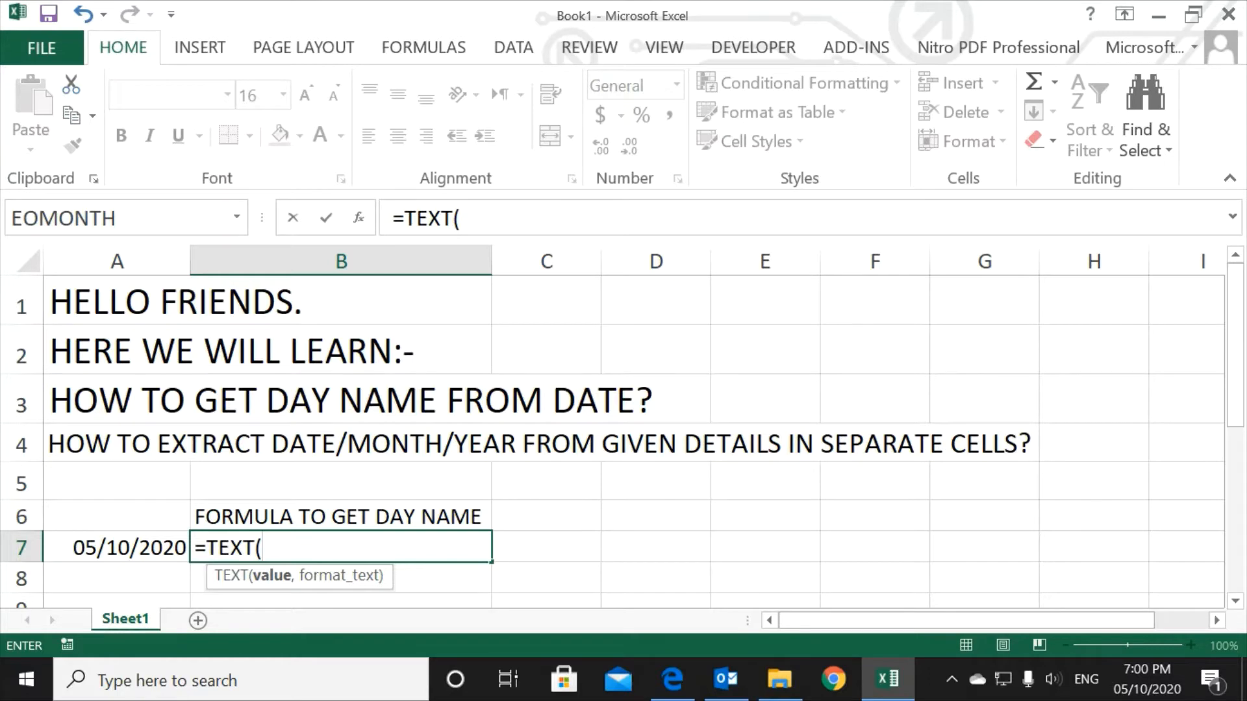
key(Left)
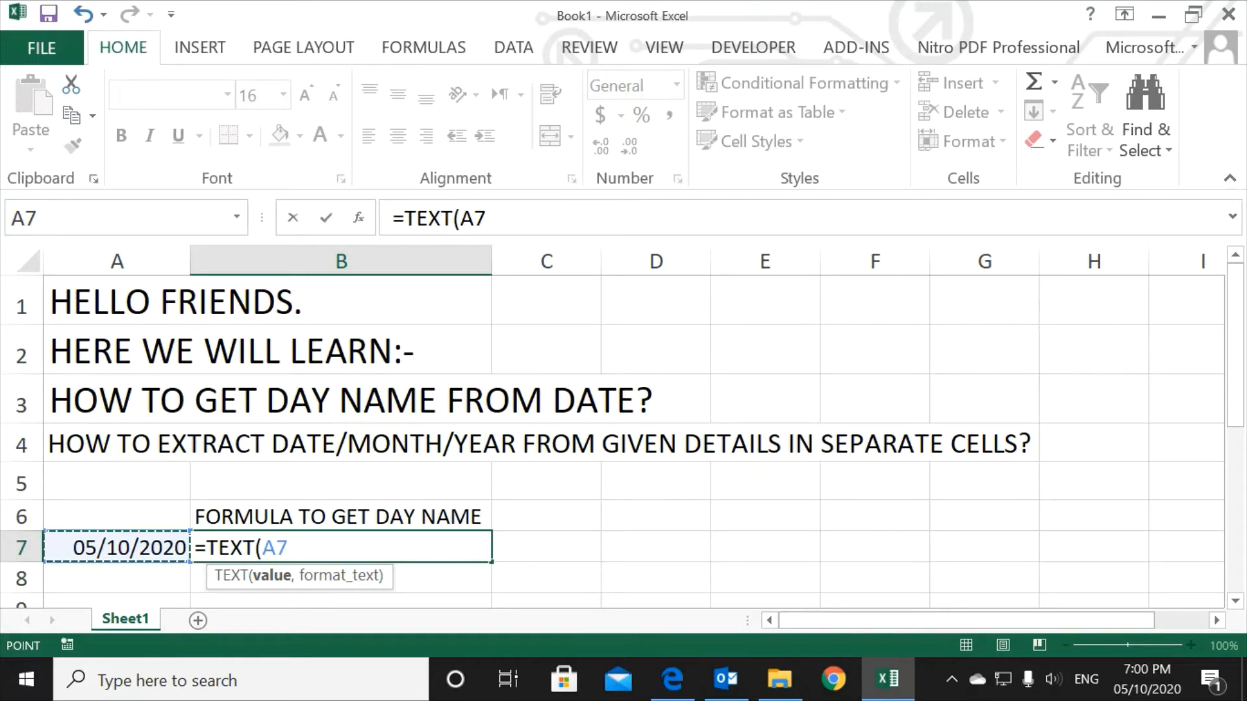
text(,("DDD"))
key(Return)
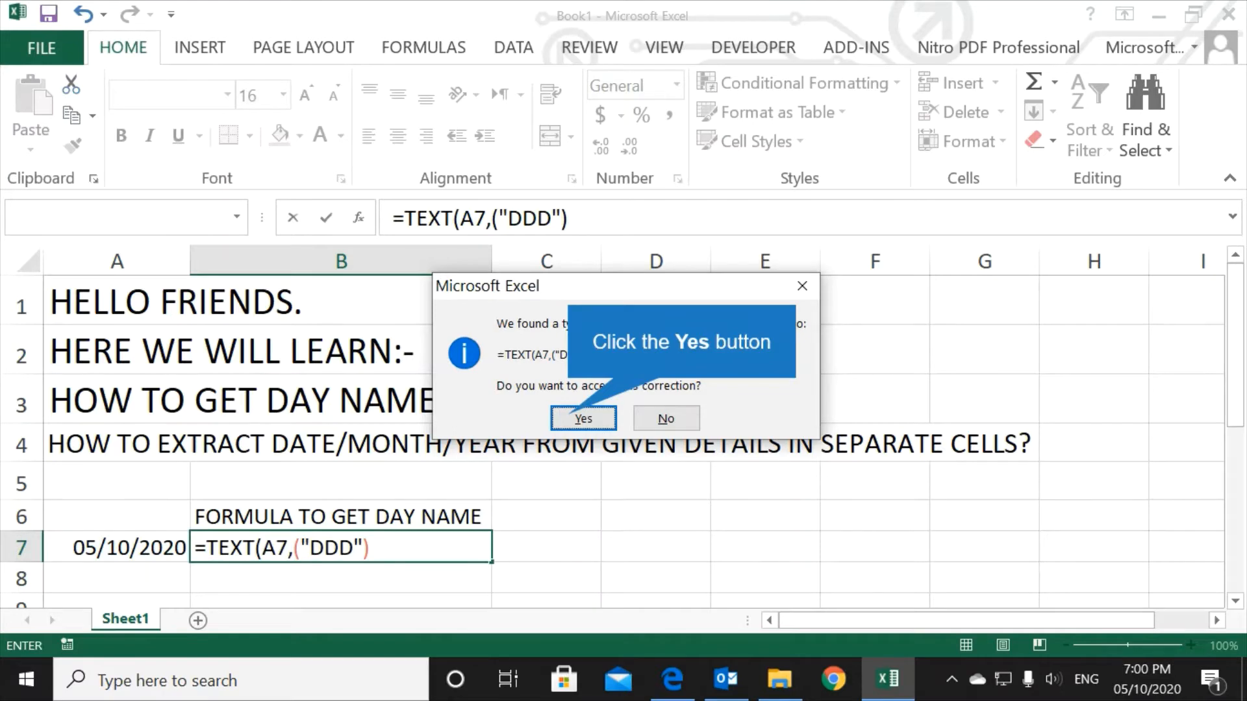
key(Return)
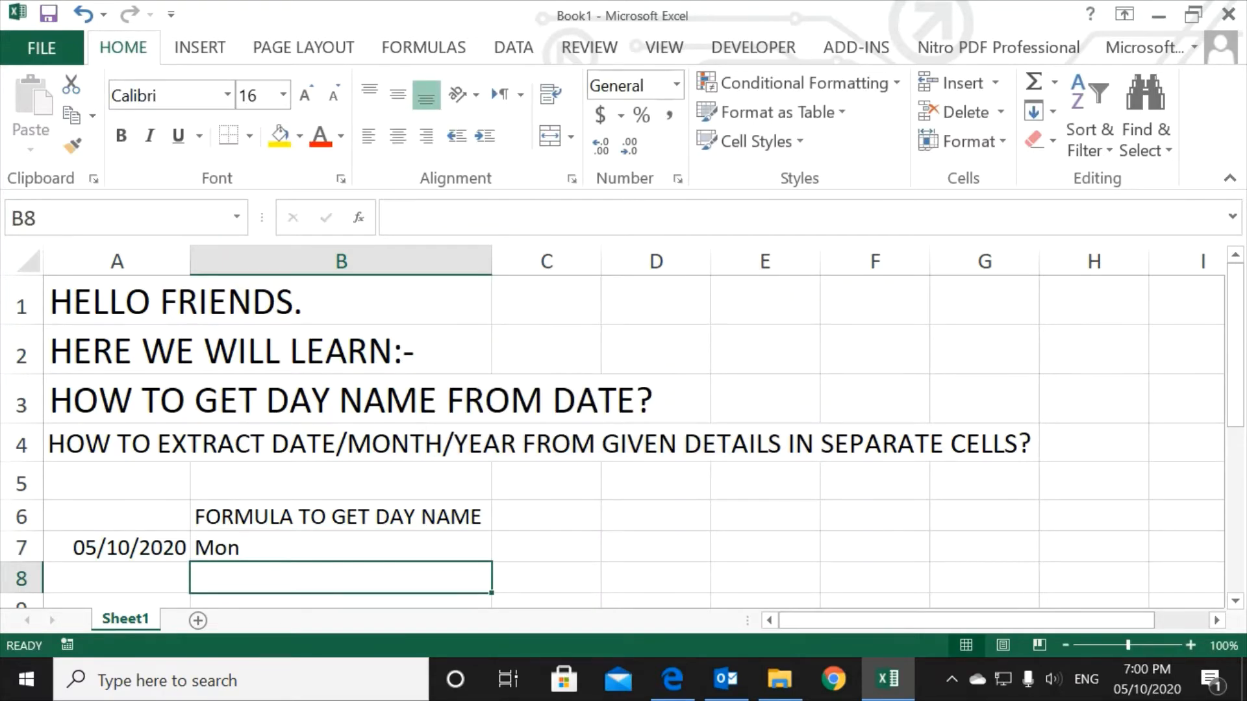
Step: Centre the day name in B7 horizontally and check the date's weekday against the system calendar
key(Up)
click(397, 137)
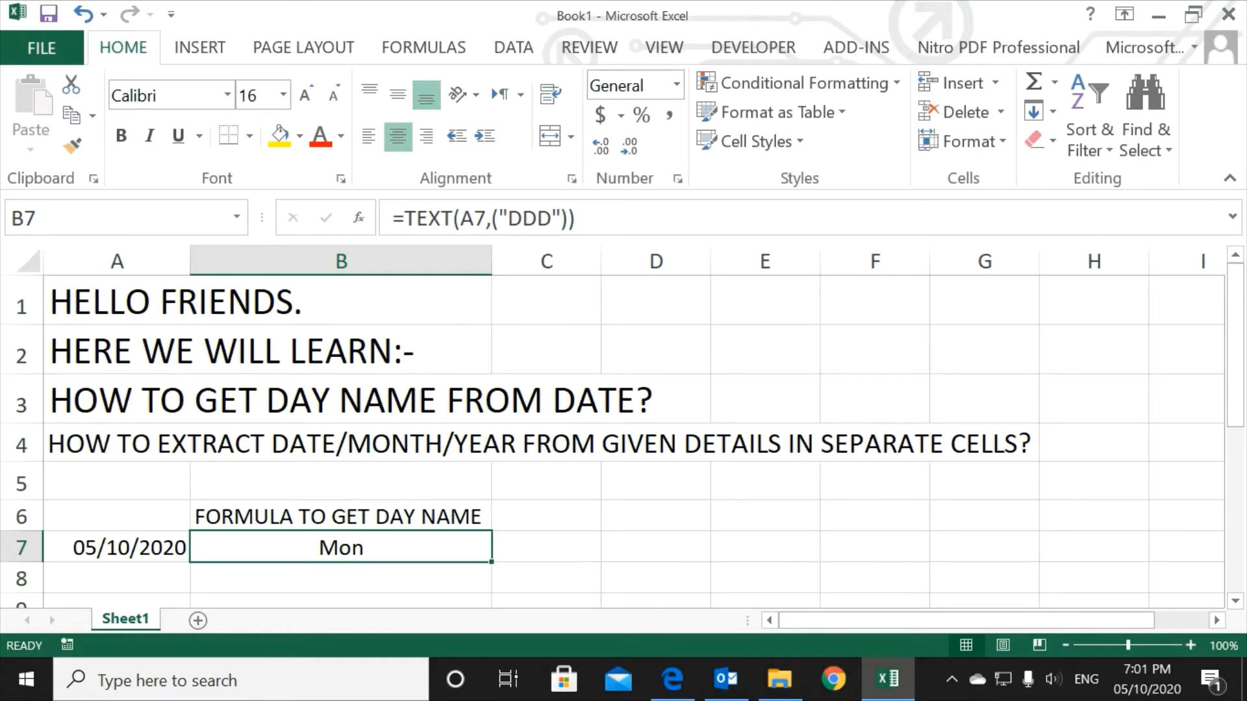
click(1147, 679)
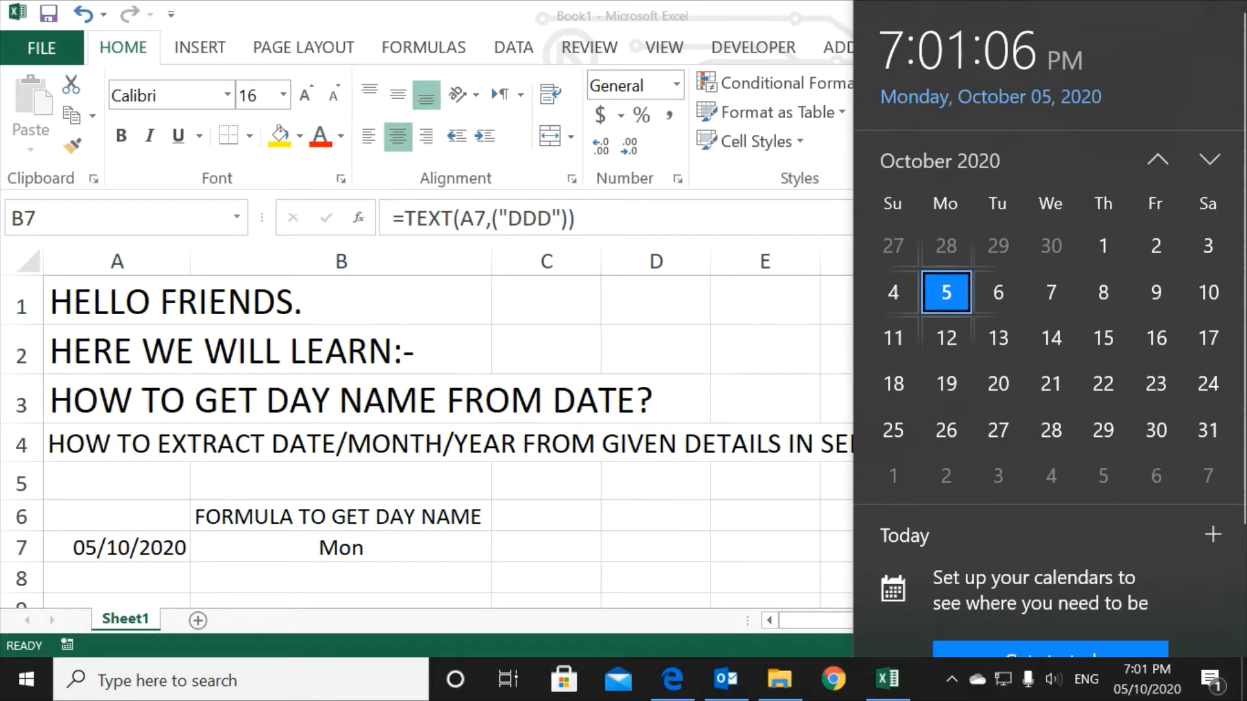
key(Escape)
Step: Copy the heading "FORMULA TO GET DAY NAME" from B6 to C6 and fit column C's width to it
click(547, 516)
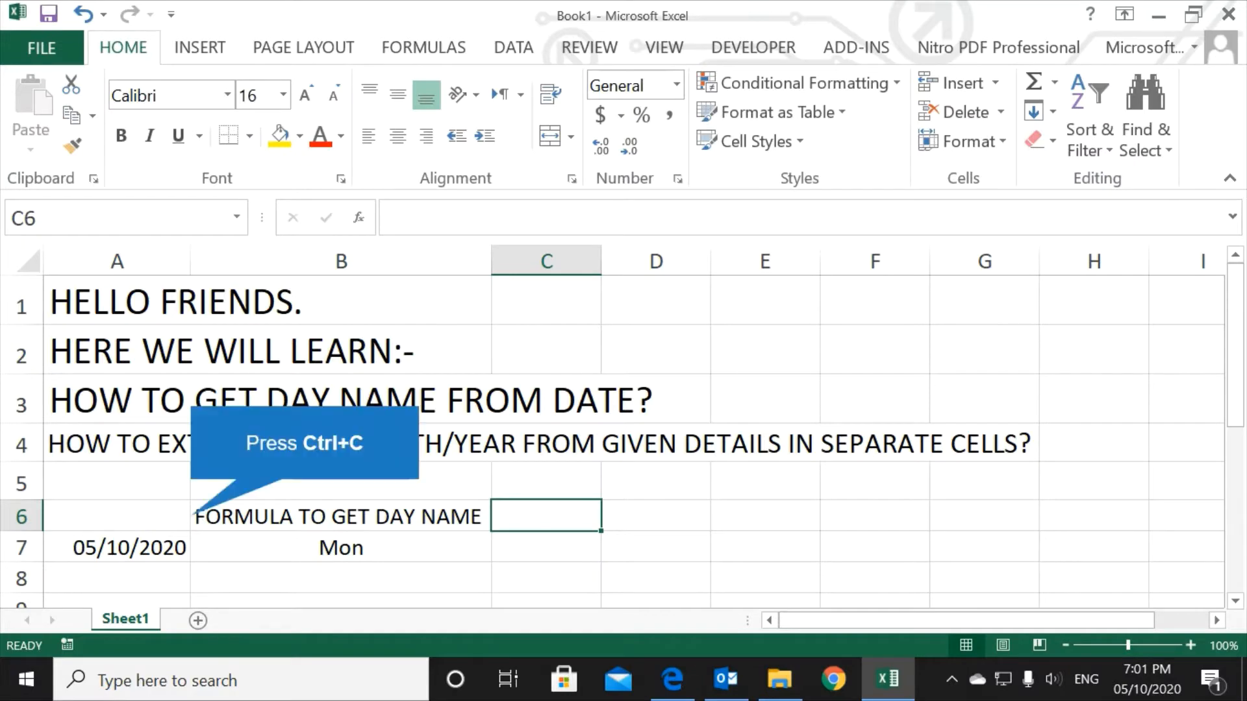
key(ctrl+c)
key(ctrl+v)
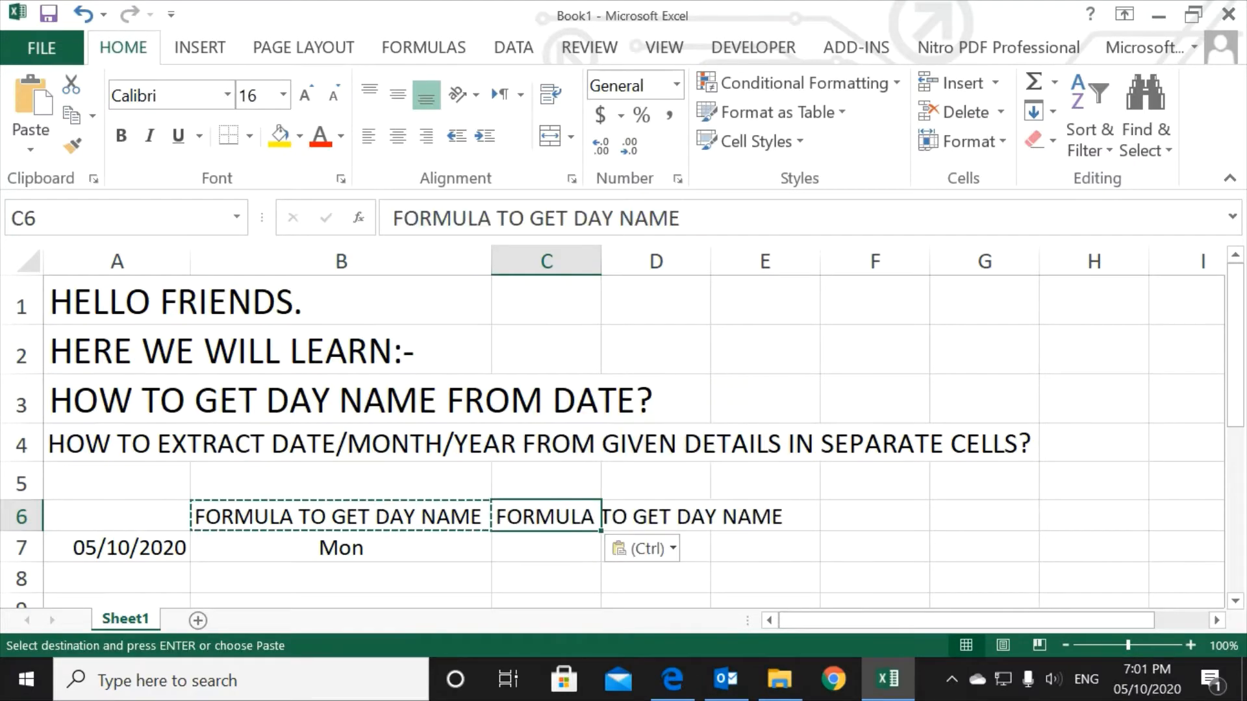
double_click(601, 262)
click(572, 547)
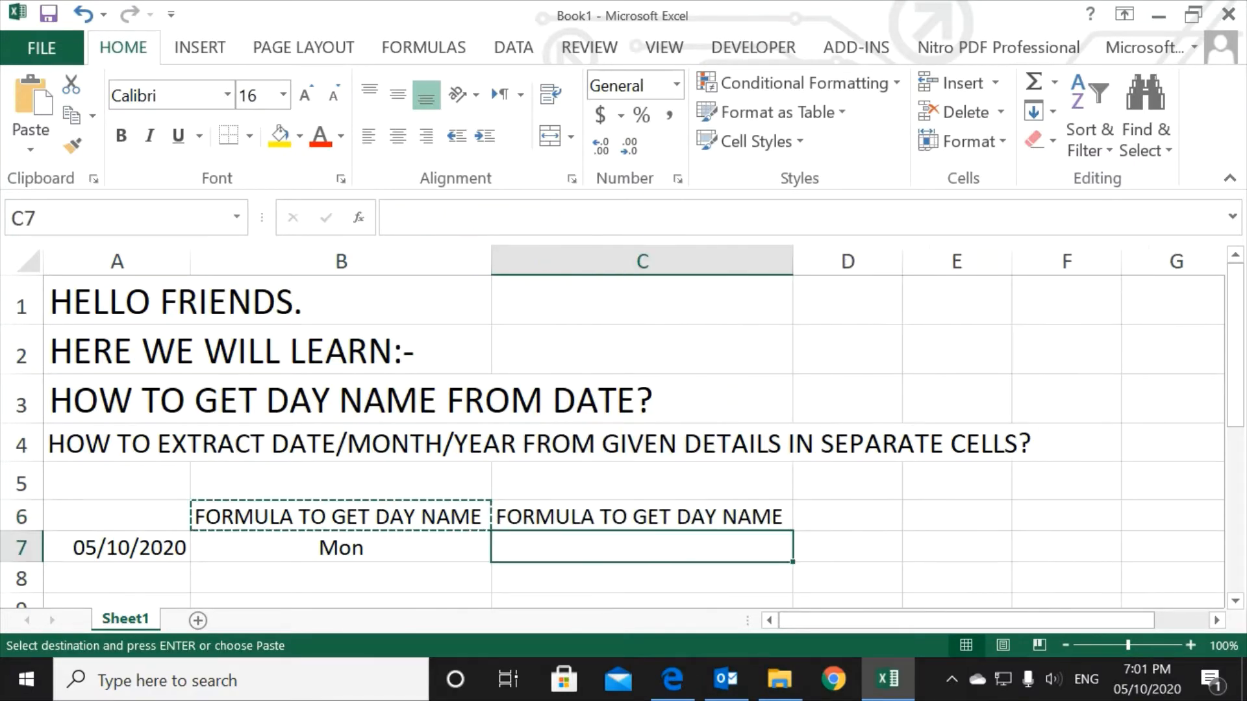
key(Escape)
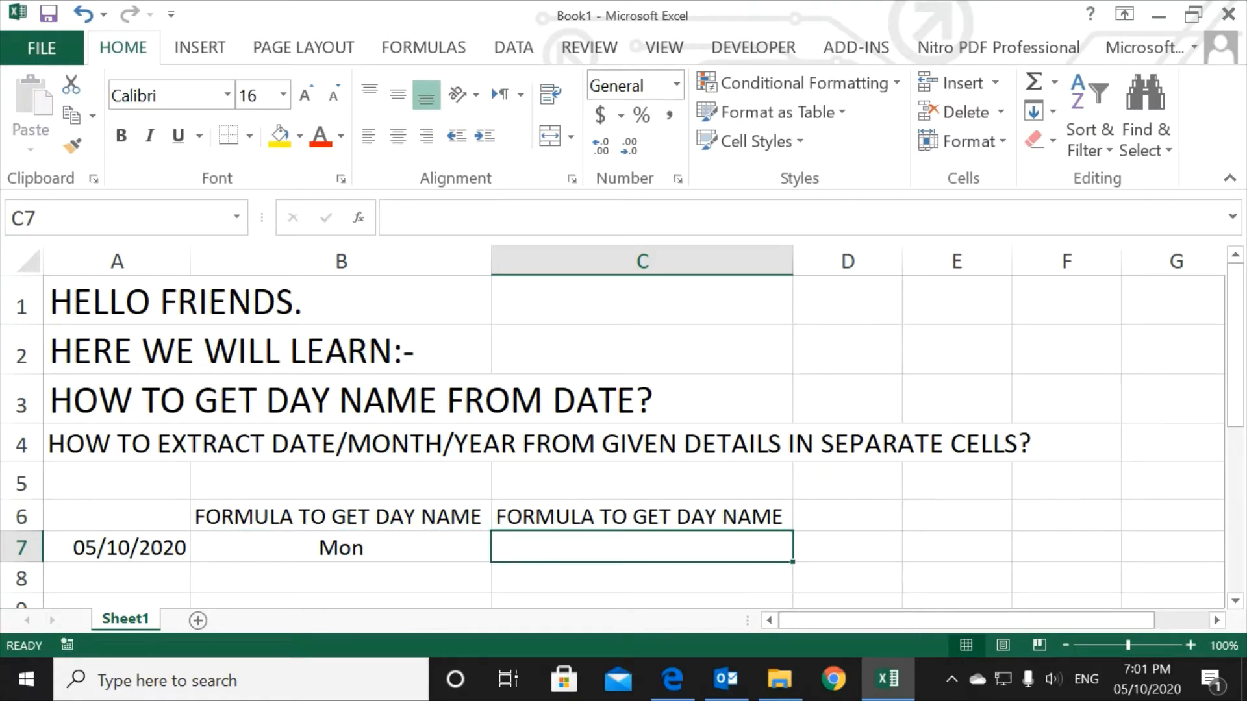
Step: Enter the formula =TEXT(A7,("DDDD")) in C7 to get the full day name, and centre the cell horizontally
text(=TEXT()
key(Left)
key(Left)
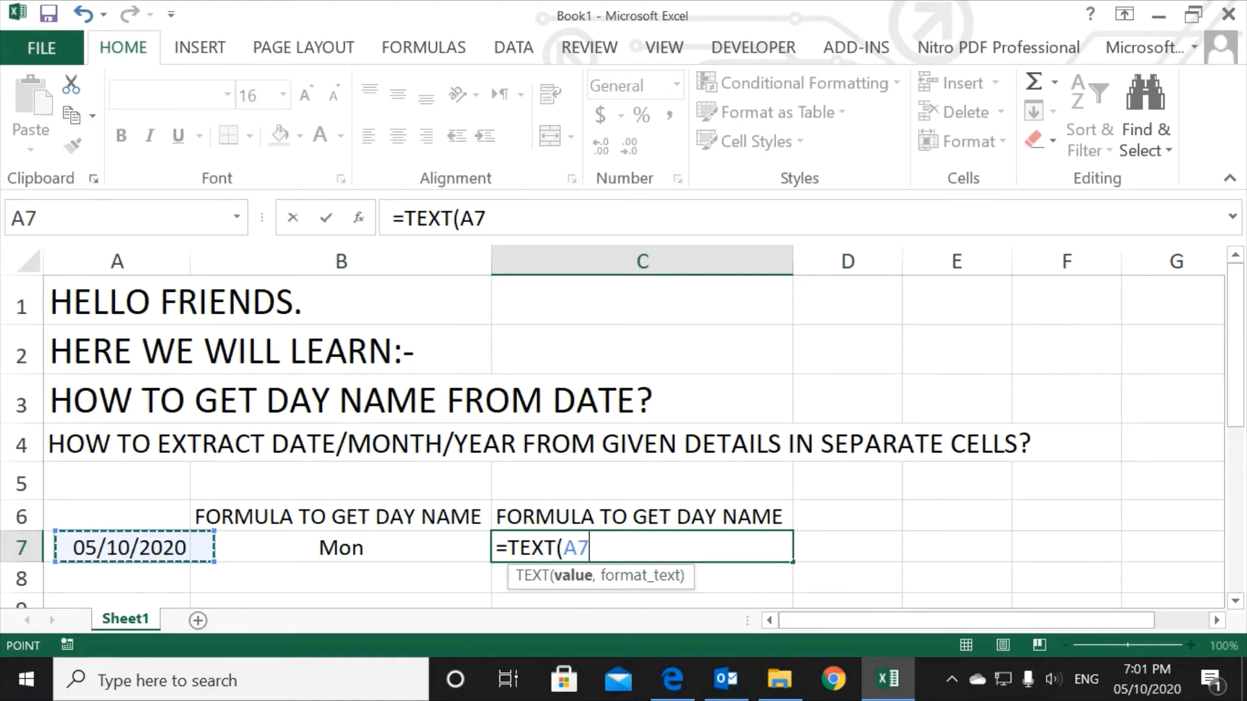
text(,"dddd"))
key(Return)
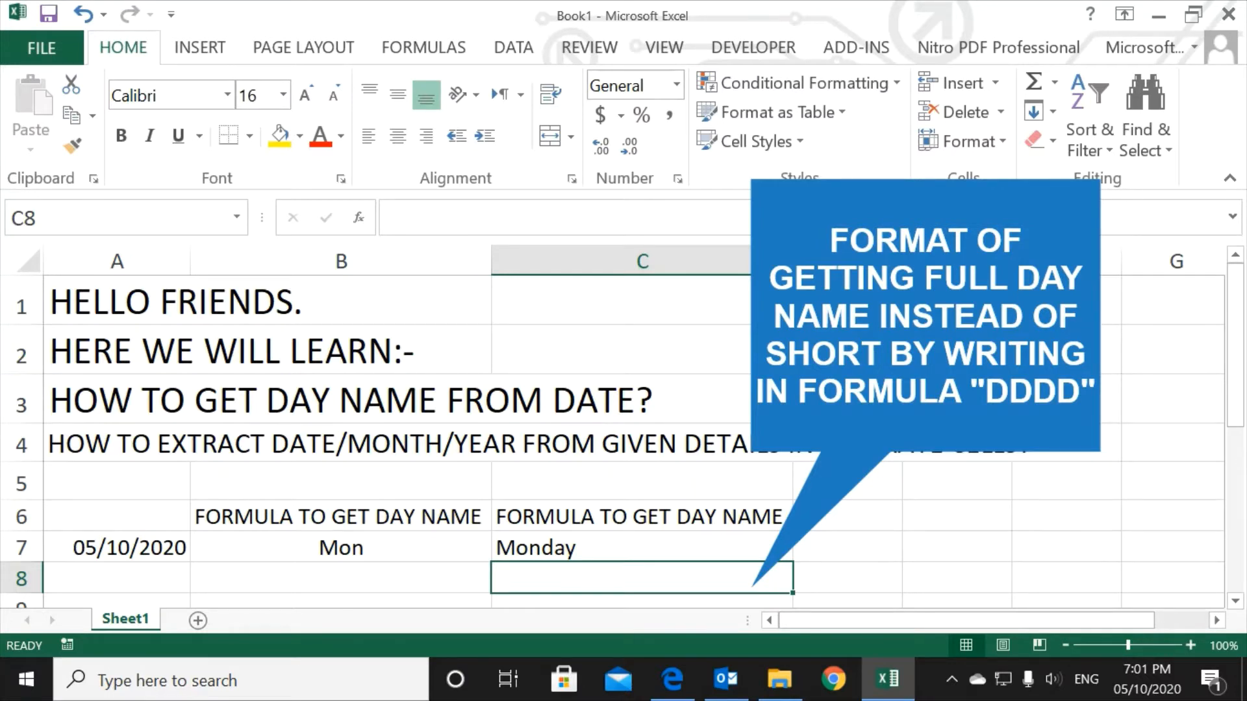
click(641, 547)
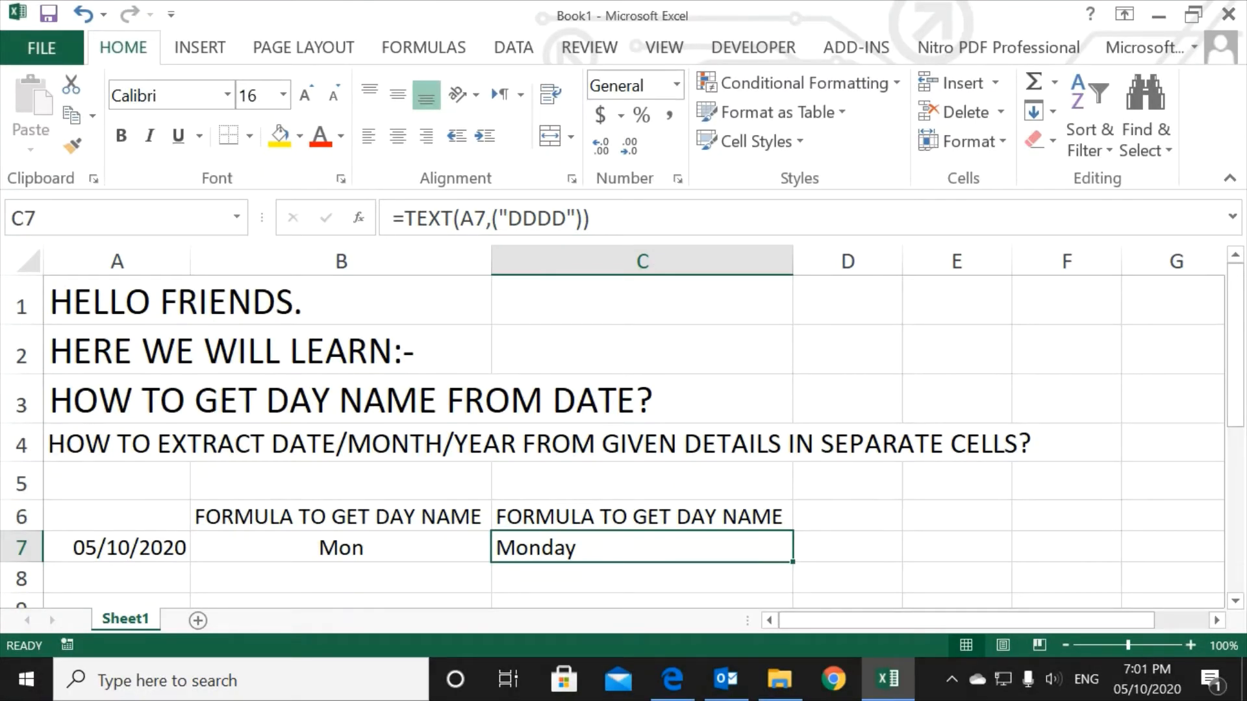
click(398, 137)
Step: Set the date in A7 to 01/01/2020 and check its weekday in the system calendar for January 2020
click(117, 547)
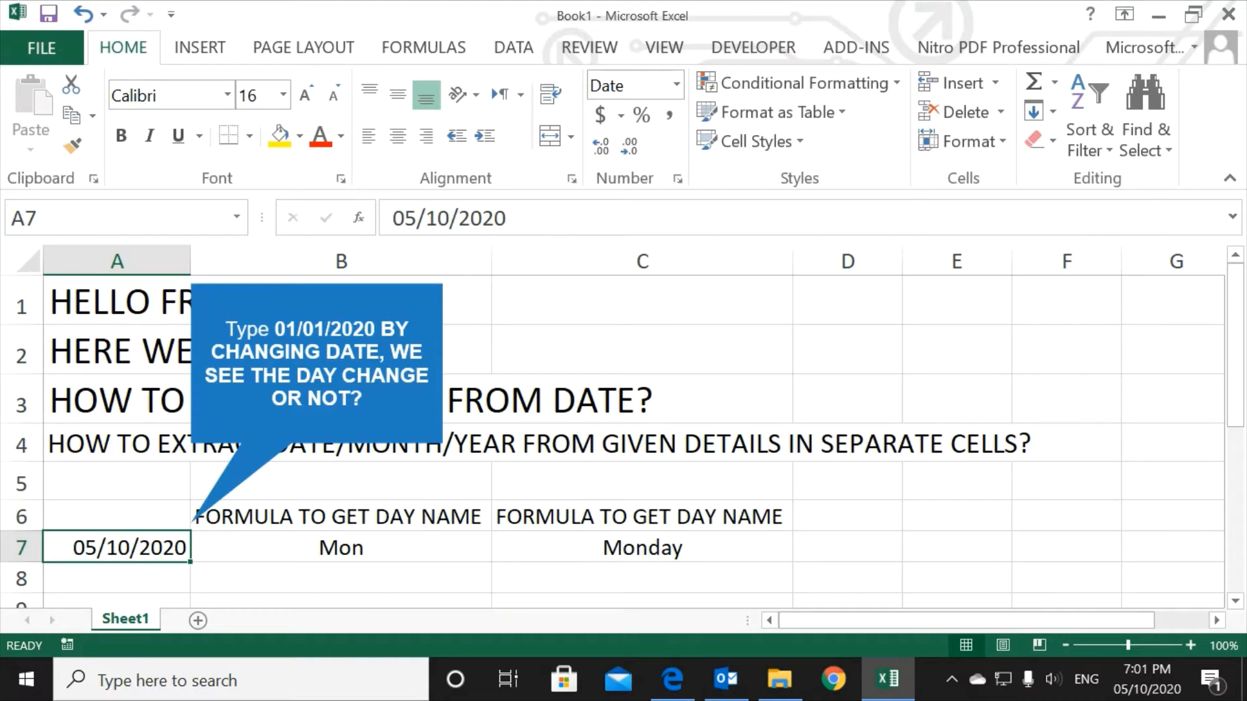
text(01/01/2020)
key(Return)
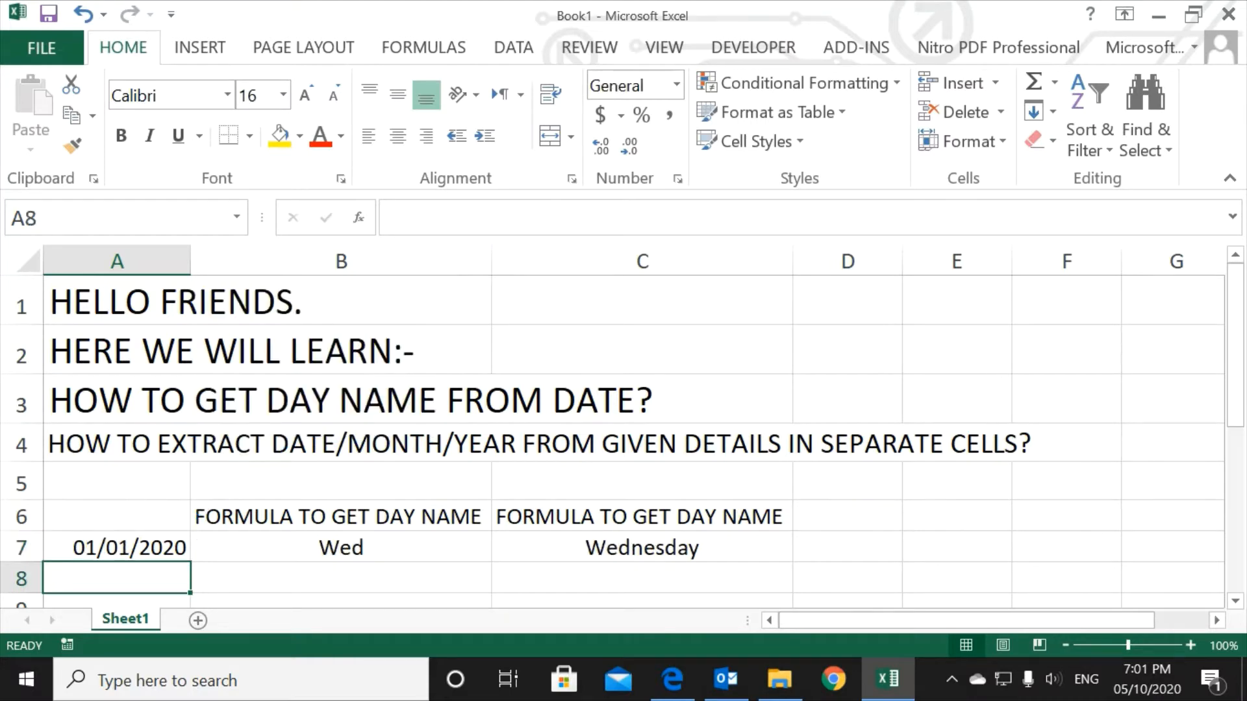
click(643, 548)
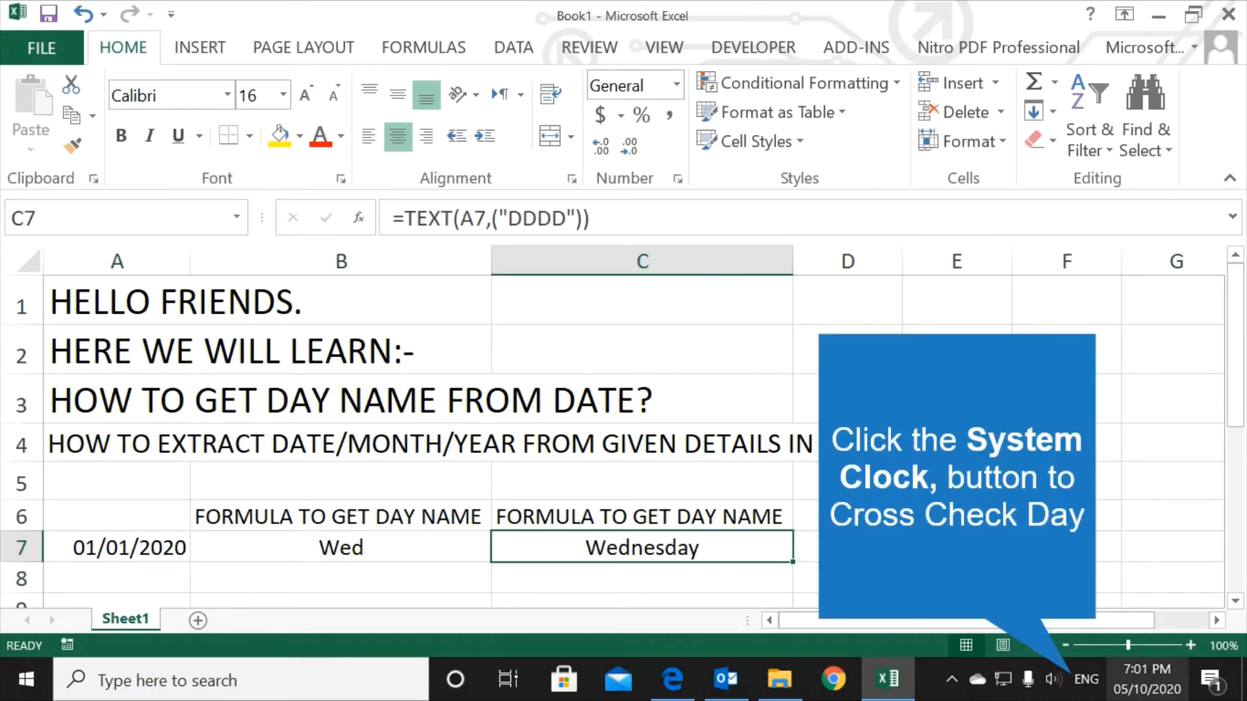
click(1147, 680)
scroll(1050, 351, up, 9)
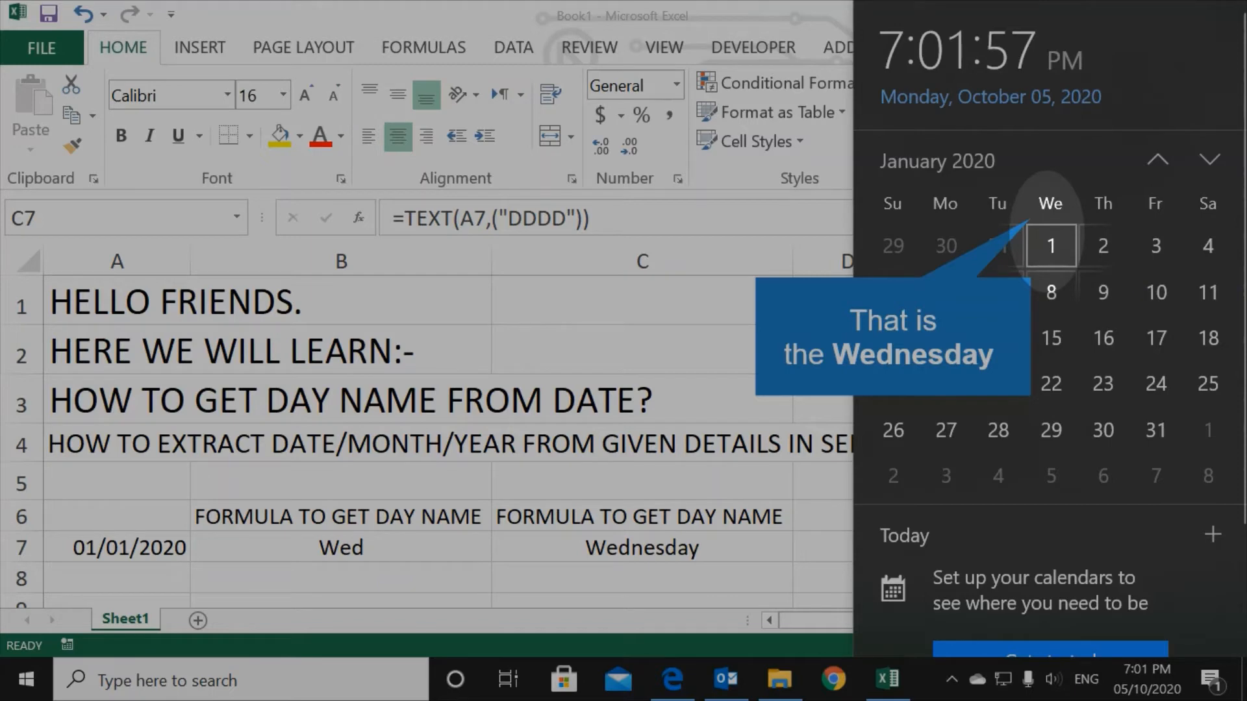
click(1051, 246)
key(Escape)
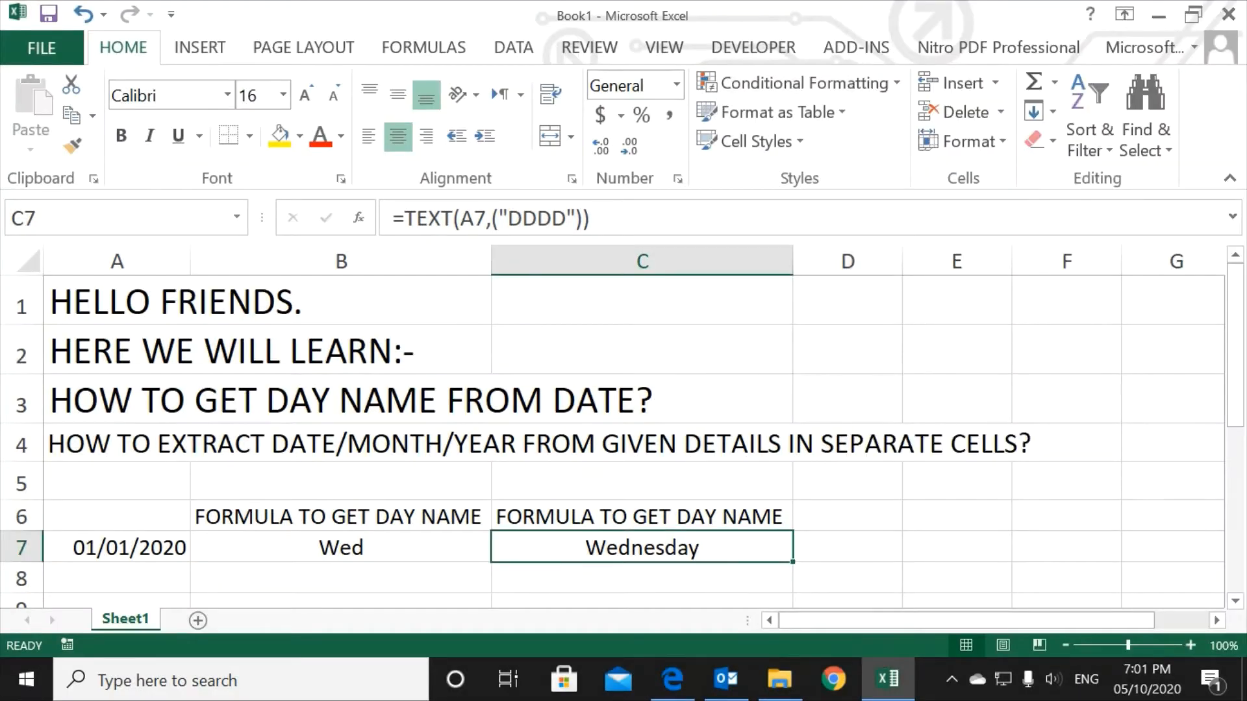
Step: Add the heading "EXTRACT DATE" in D6 and fit column D's width to it
click(847, 516)
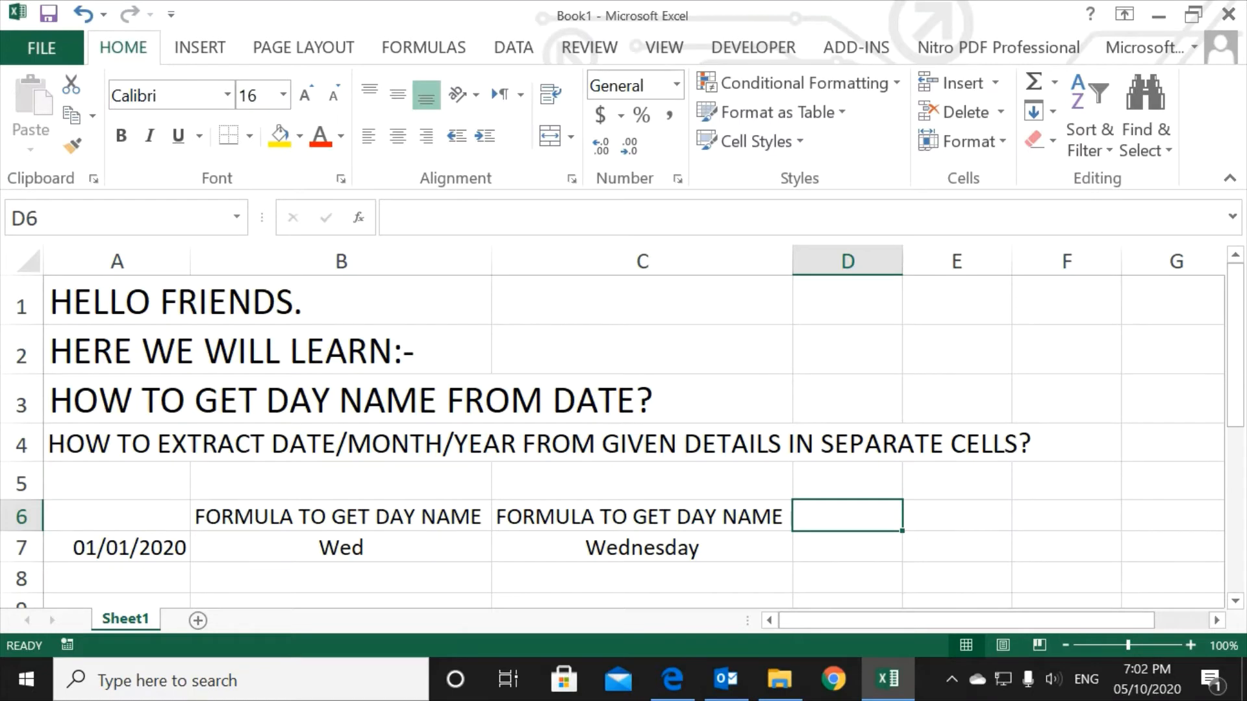
text(EXTRACT DATE)
key(Return)
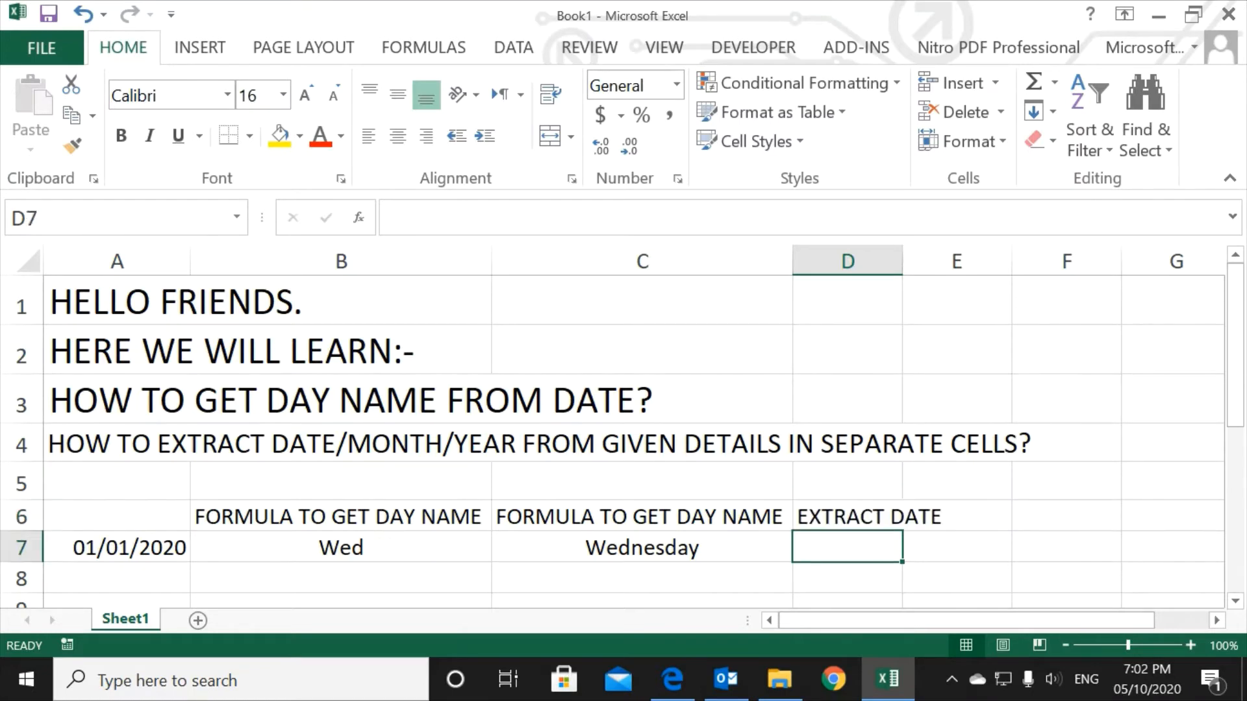
double_click(902, 261)
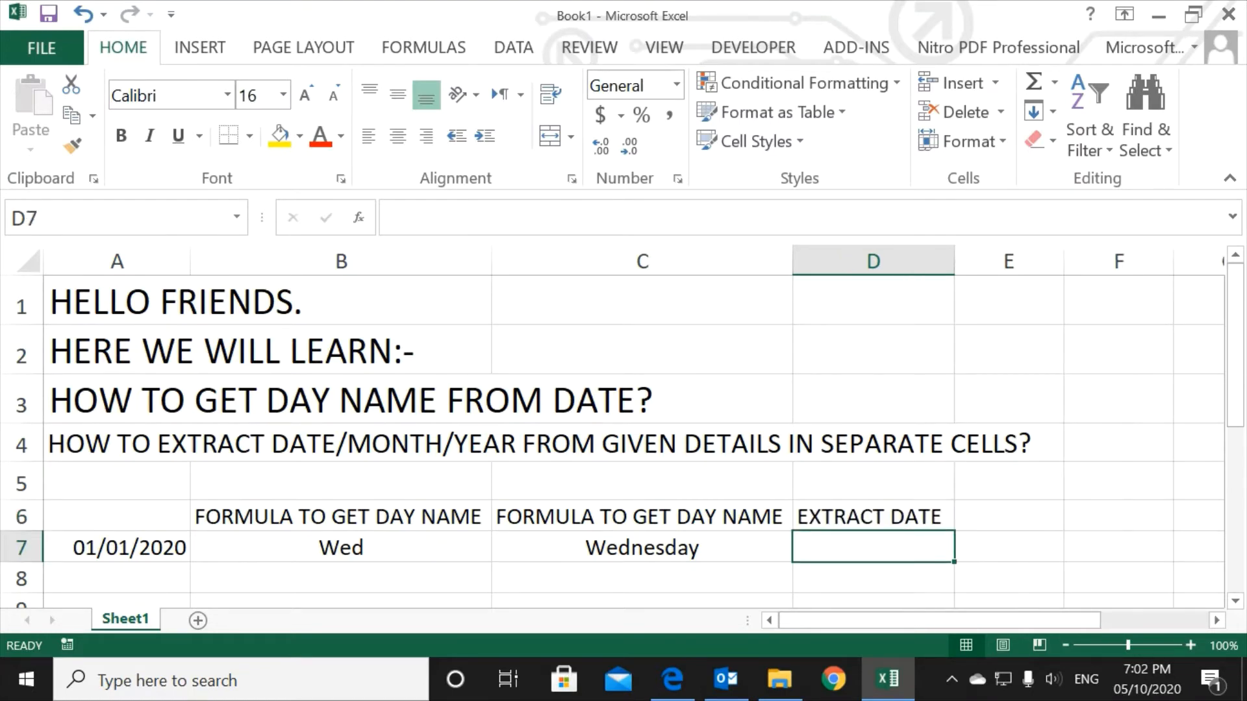
Step: Apply all borders to the cells A6:E7
drag(116, 516, 996, 555)
click(249, 137)
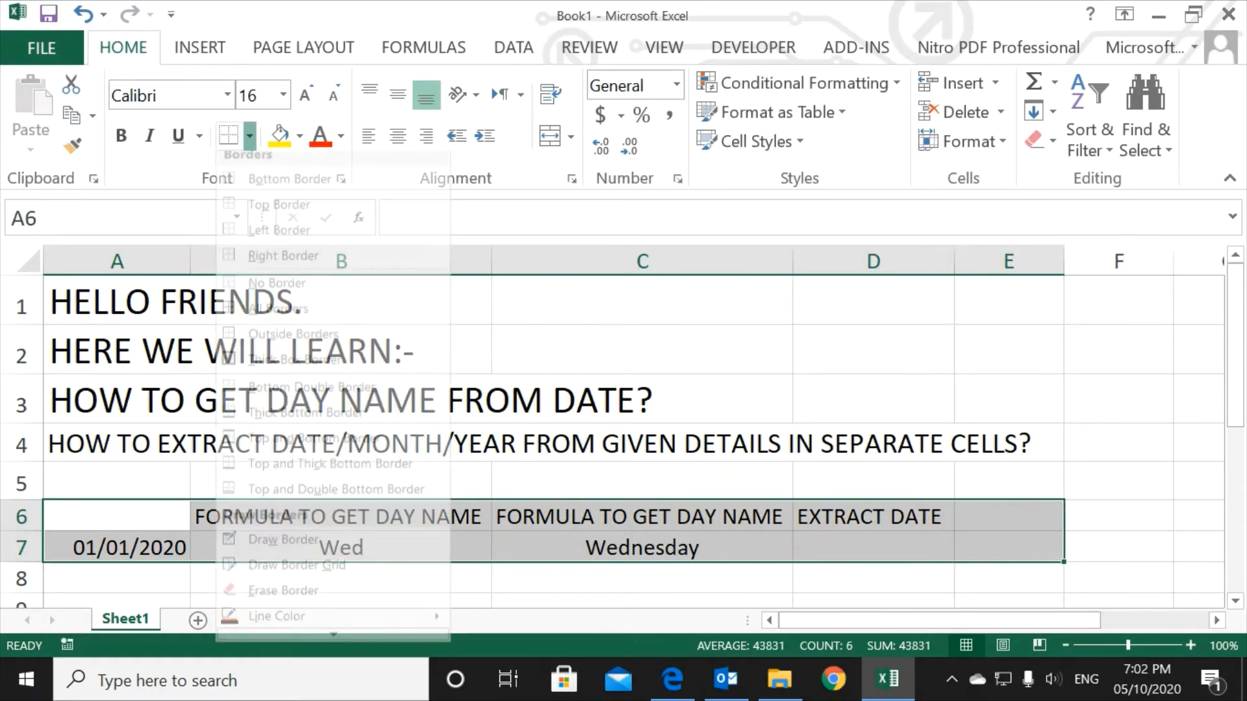
click(279, 308)
click(873, 547)
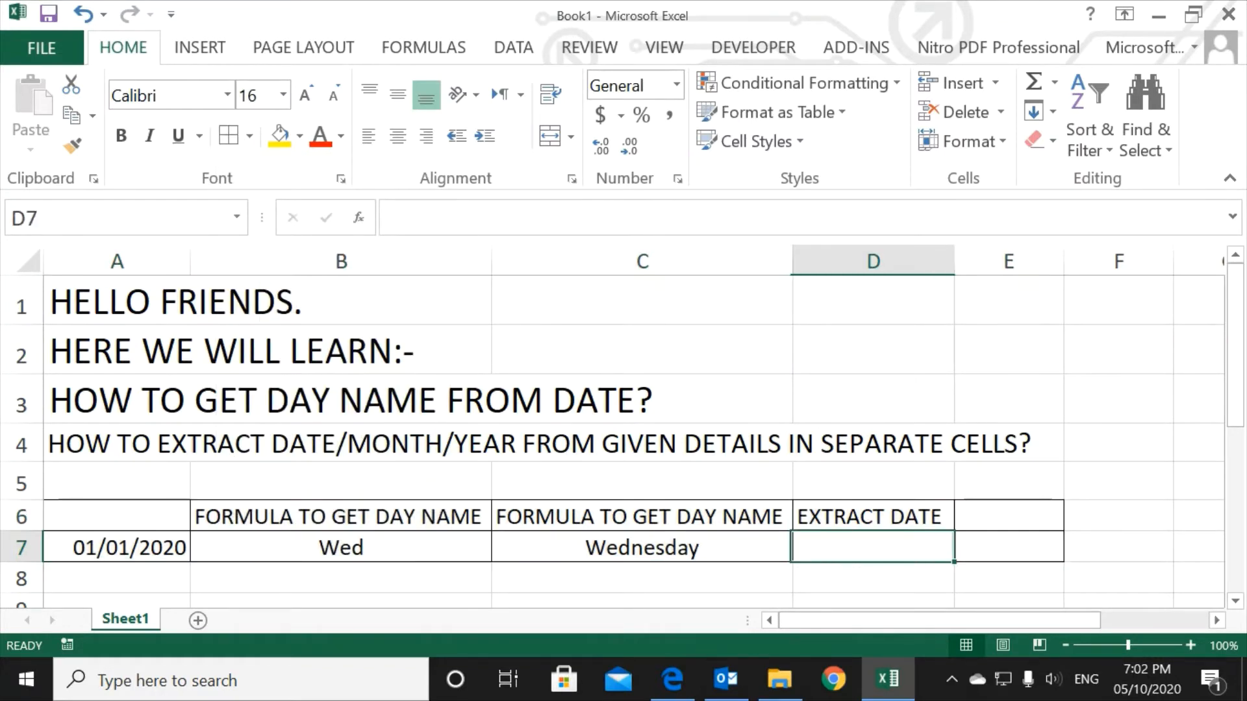
Step: Make the headings in row 6 bold and centre the table cells A6:E7 horizontally
click(22, 517)
key(ctrl+b)
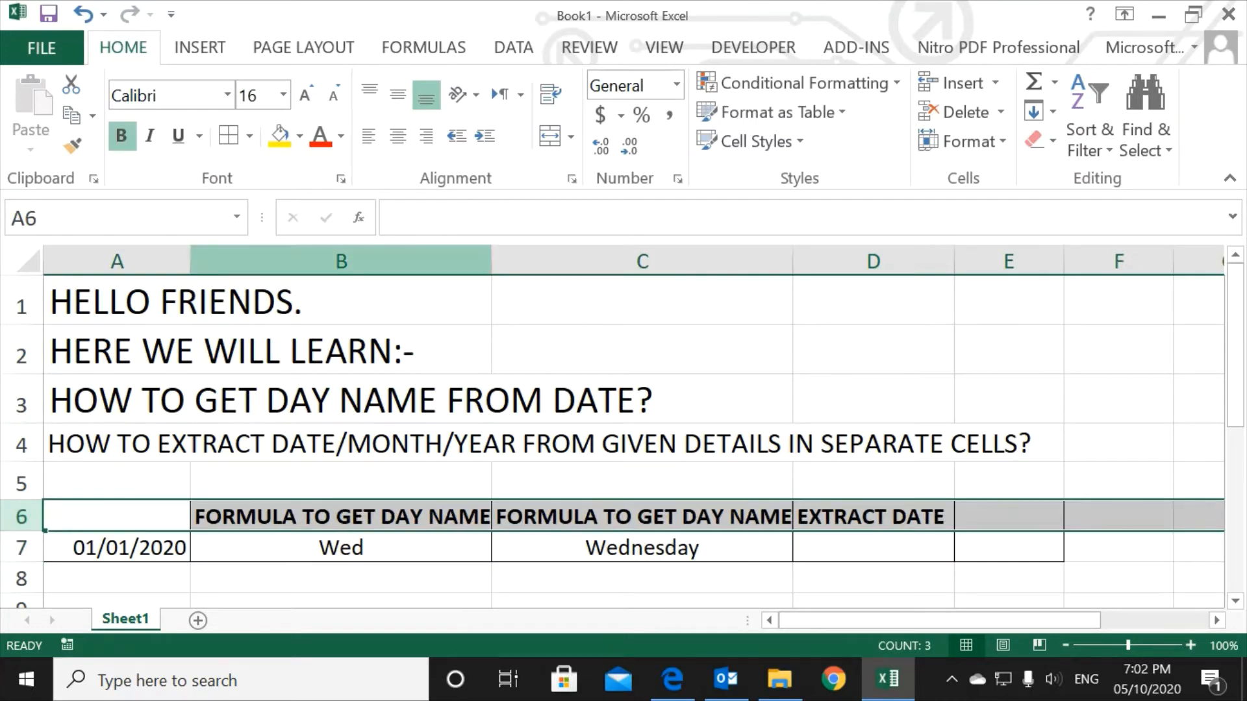
click(642, 601)
click(873, 547)
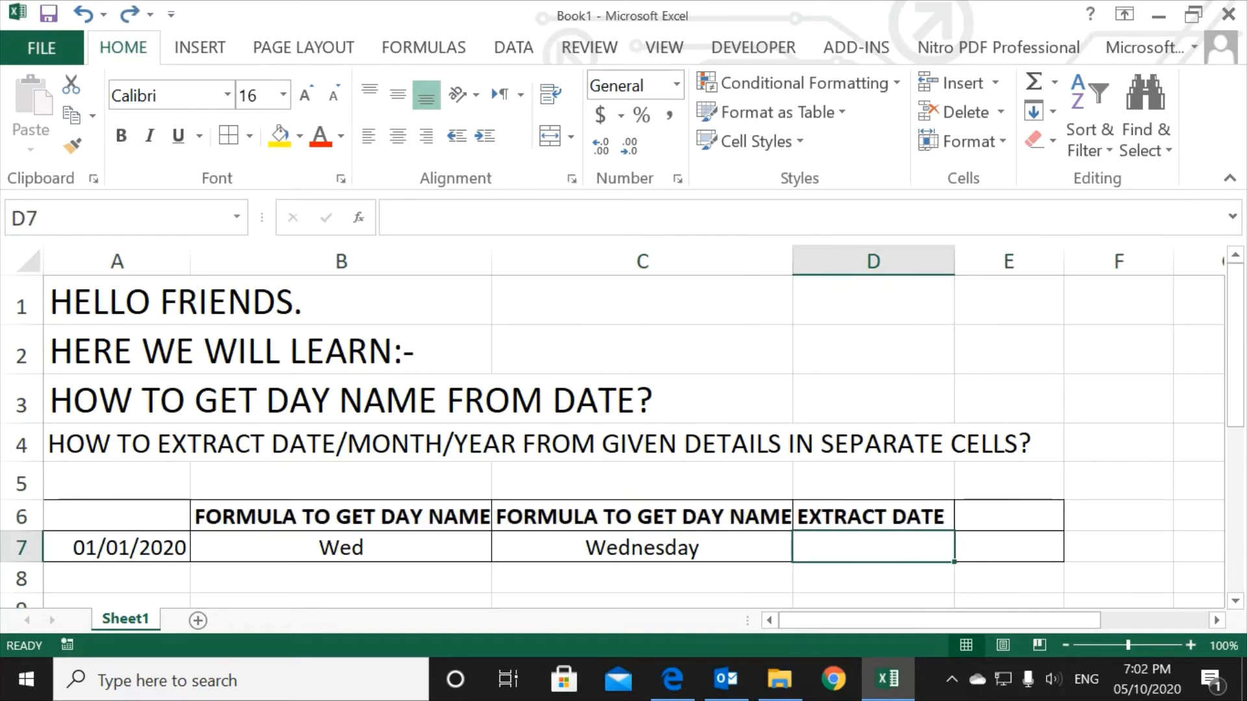
drag(117, 517, 1013, 547)
key(ctrl+e)
Step: Enter the formula =TEXT(A7,("DD")) in D7 to extract the day number from the date in A7
click(873, 547)
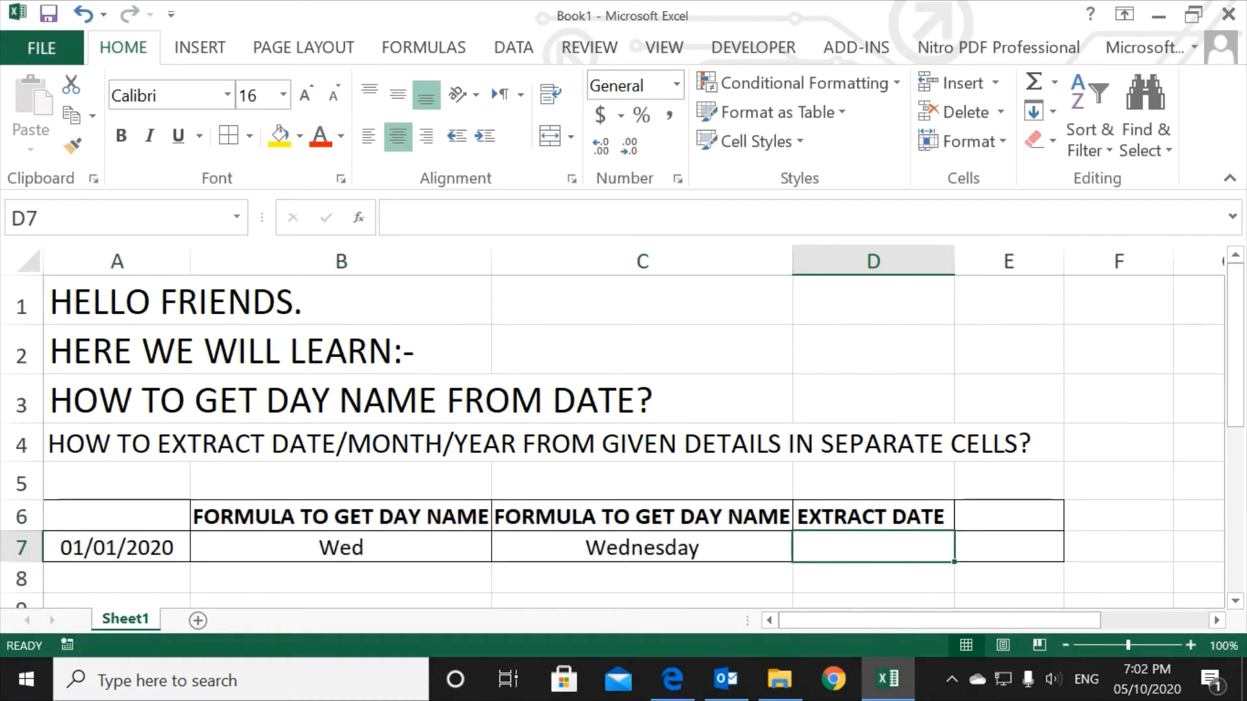
text(=TEXT()
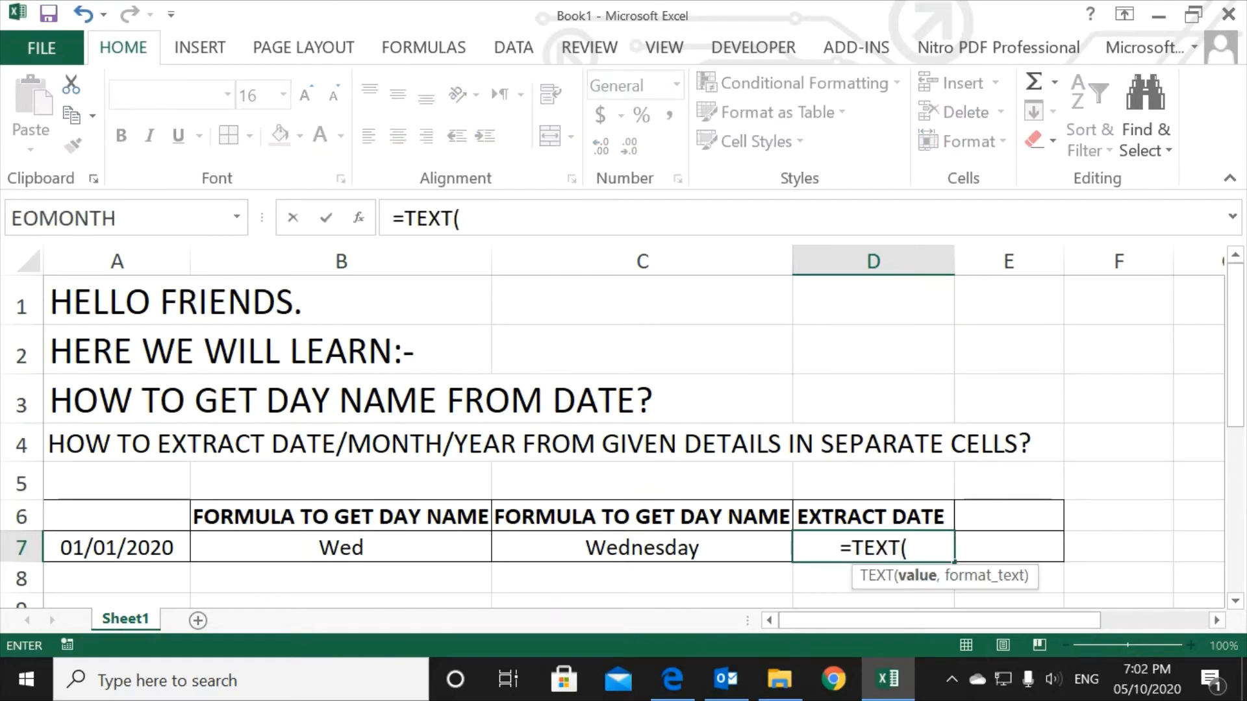
click(117, 548)
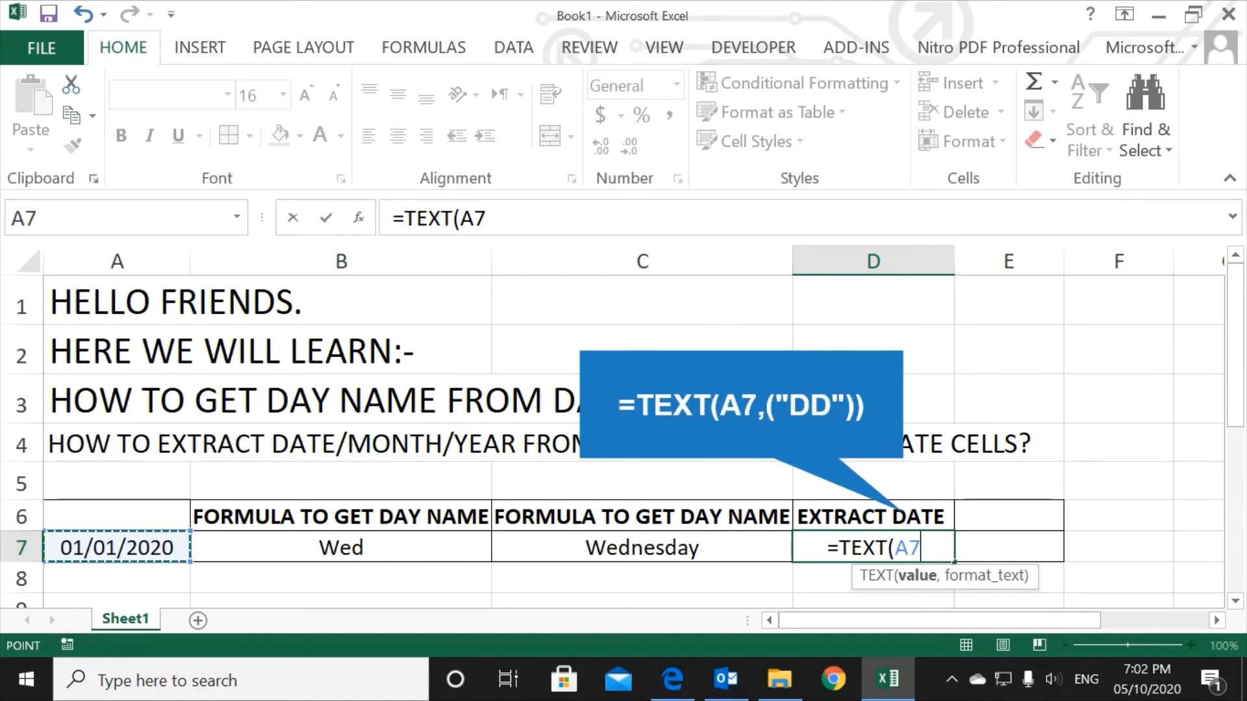
text(,("DD"))
key(Return)
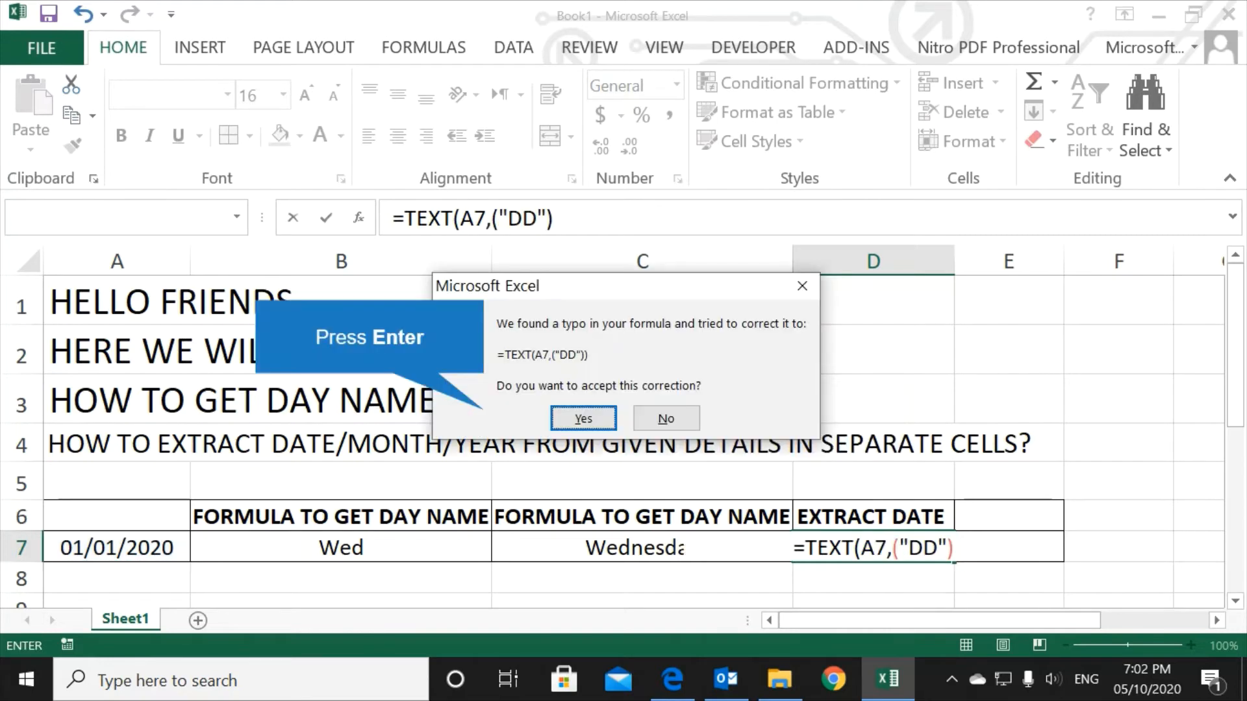
key(Return)
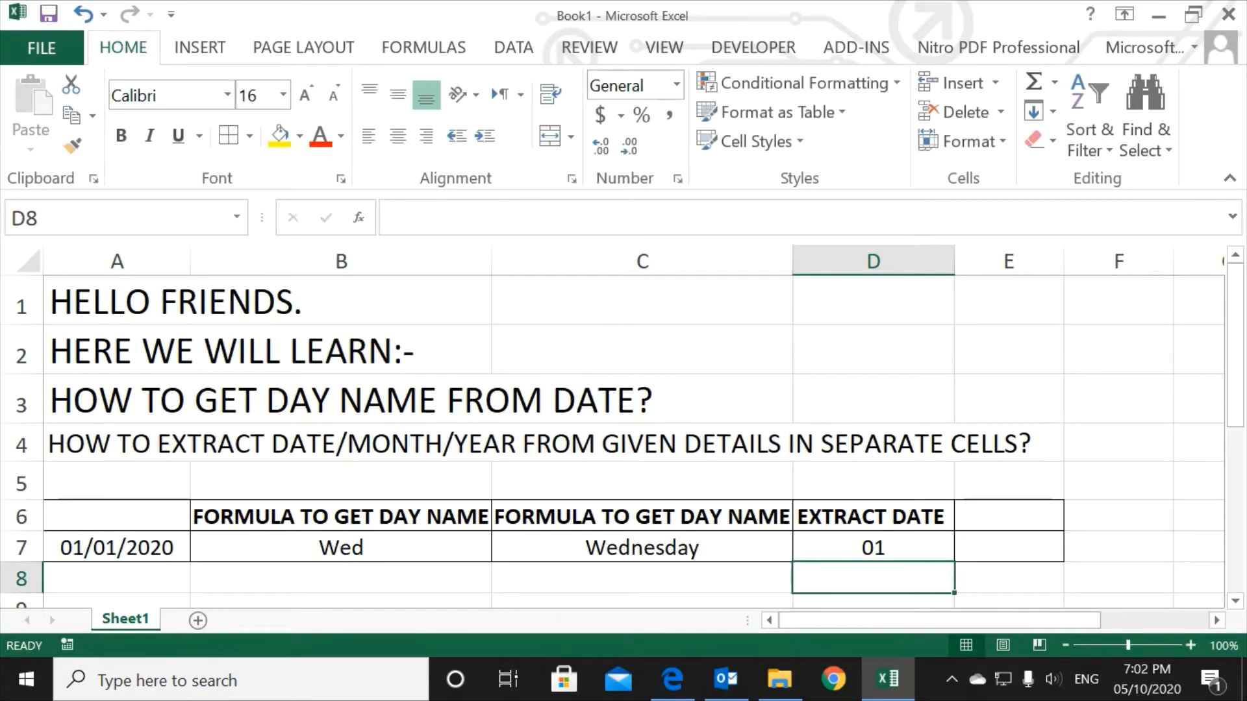
Step: Set the date in A7 to 05/07/2020 and check the extracted date in D7
click(117, 548)
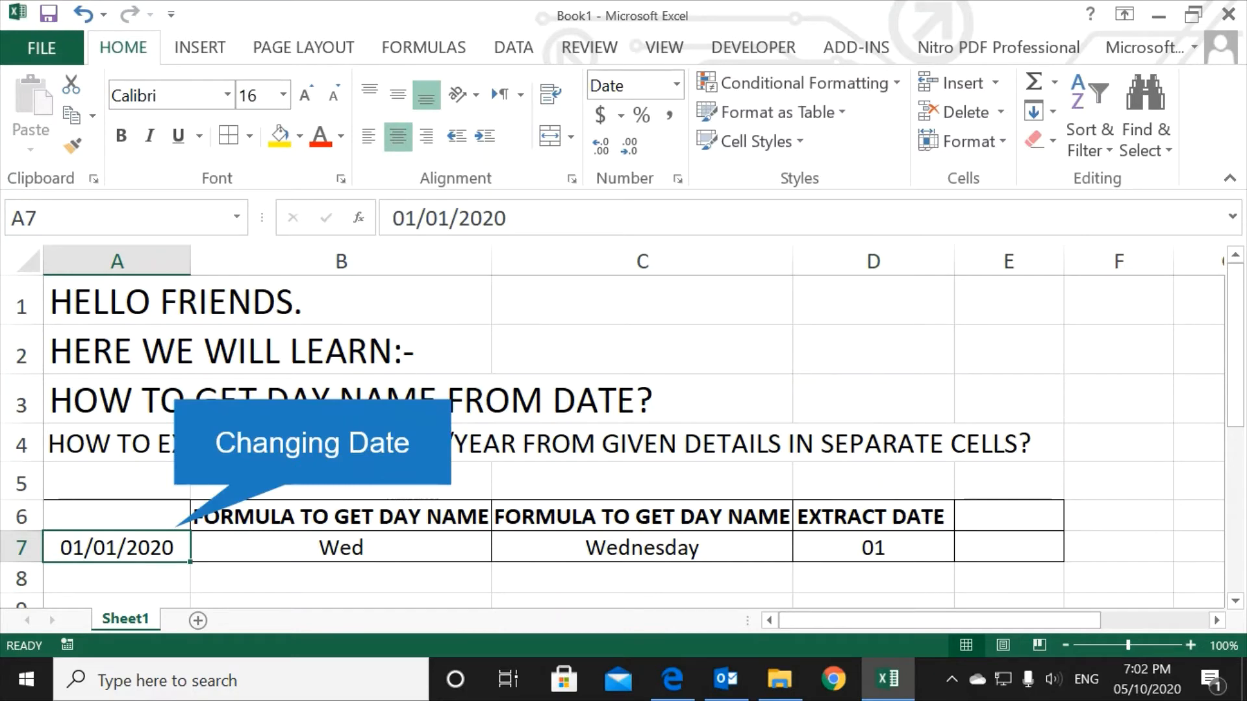
text(05/07/2020)
key(Return)
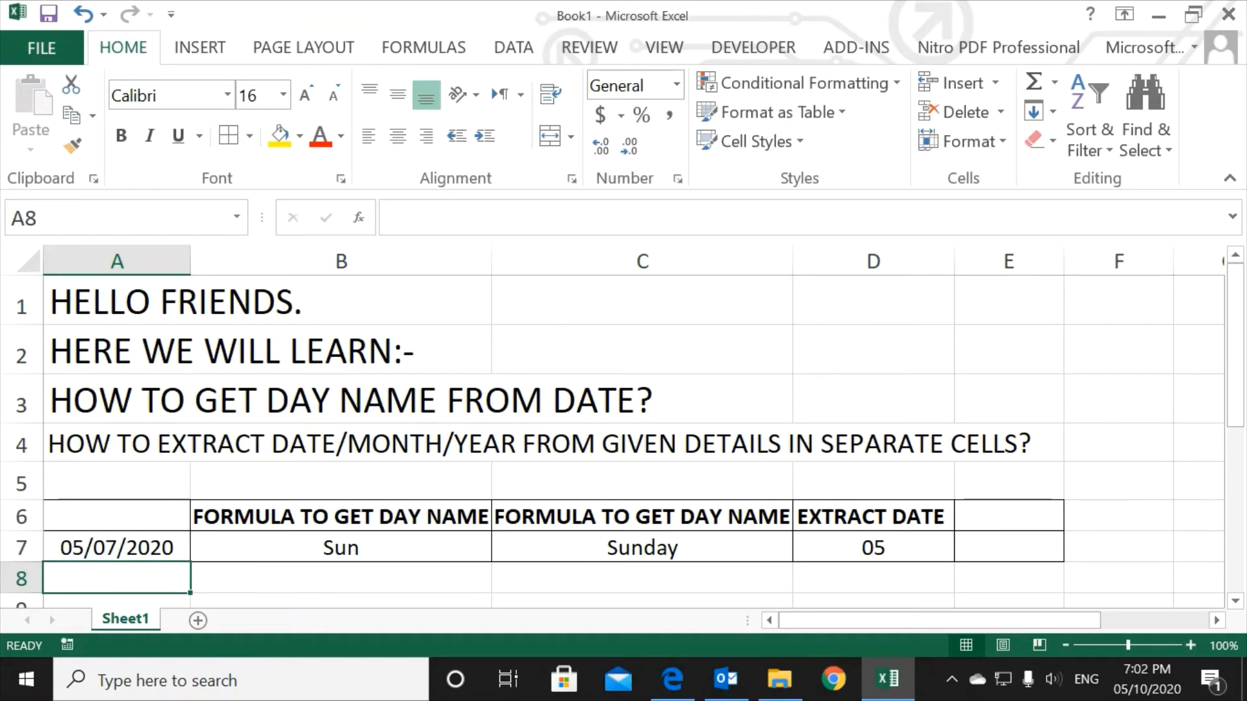
click(874, 548)
Step: Add the heading "EXTRACT MONTH" in E6 and fit column E's width to it
click(1009, 516)
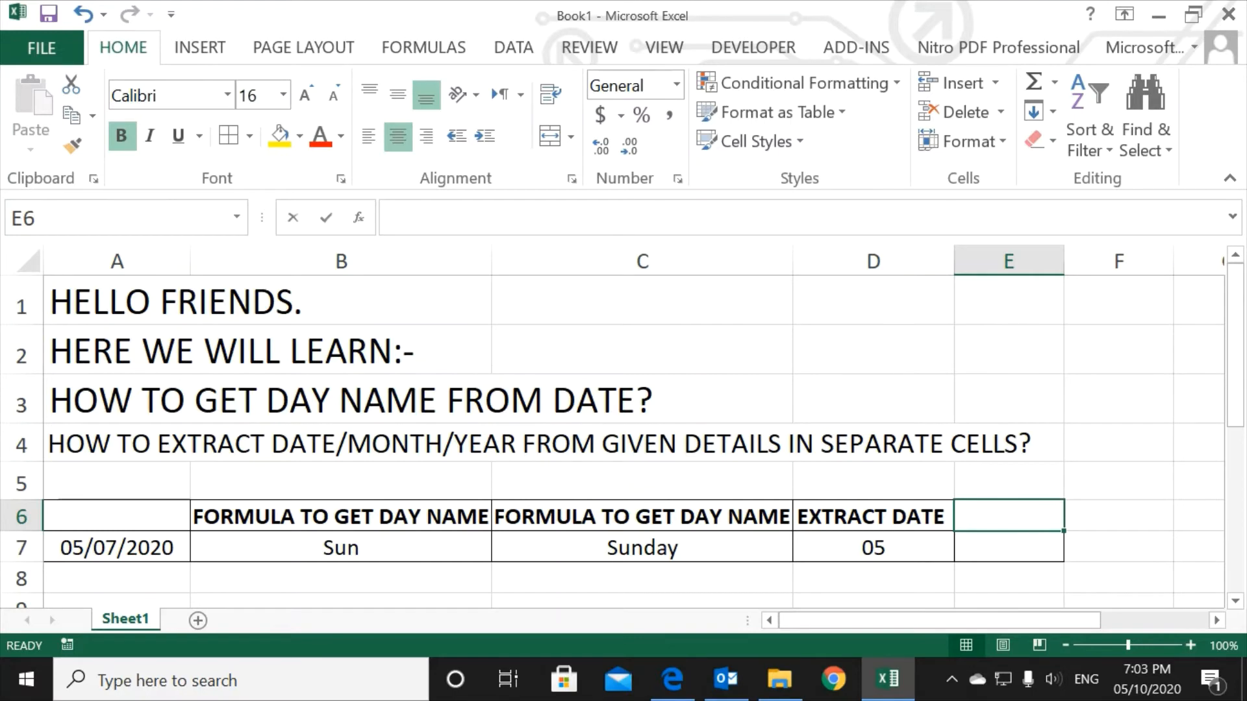
text(EXTRACT MONTH)
key(Return)
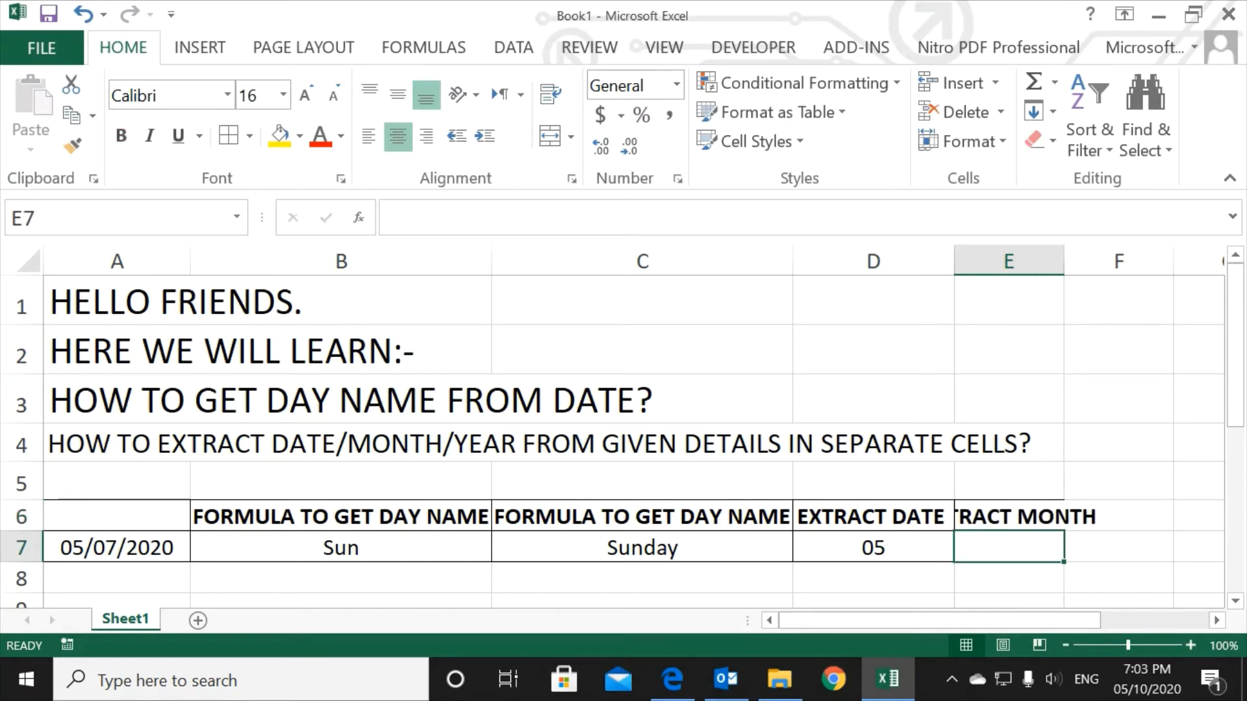
double_click(1064, 261)
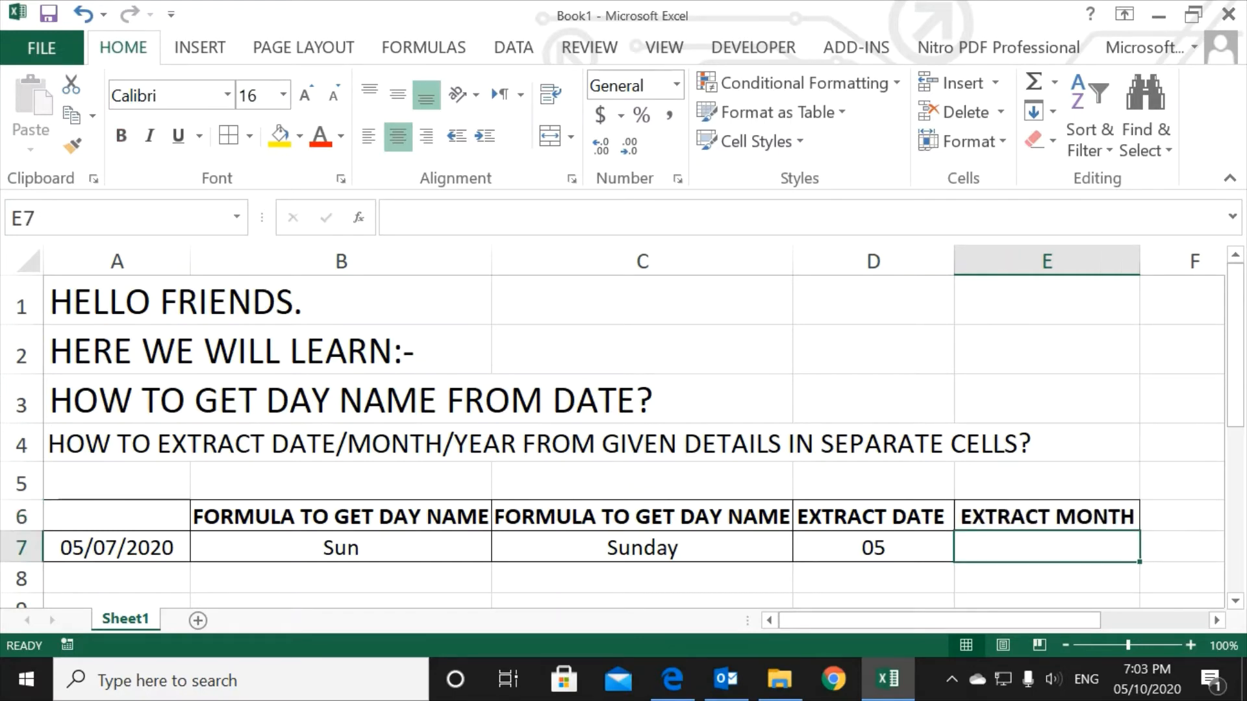
Step: Enter the formula =TEXT(A7,("MM")) in E7 and check it against the date in A7
text(=TEXT()
key(Left)
key(Left)
key(Left)
key(Left)
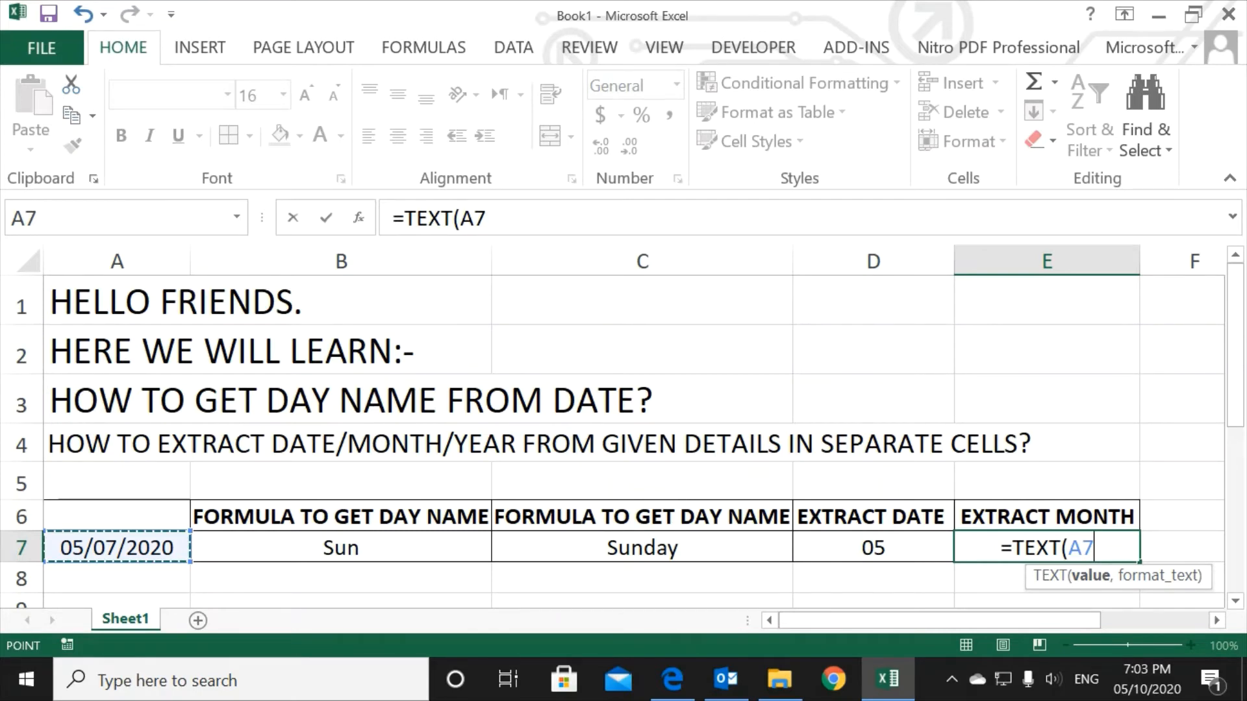
text(,("MM"))
key(Return)
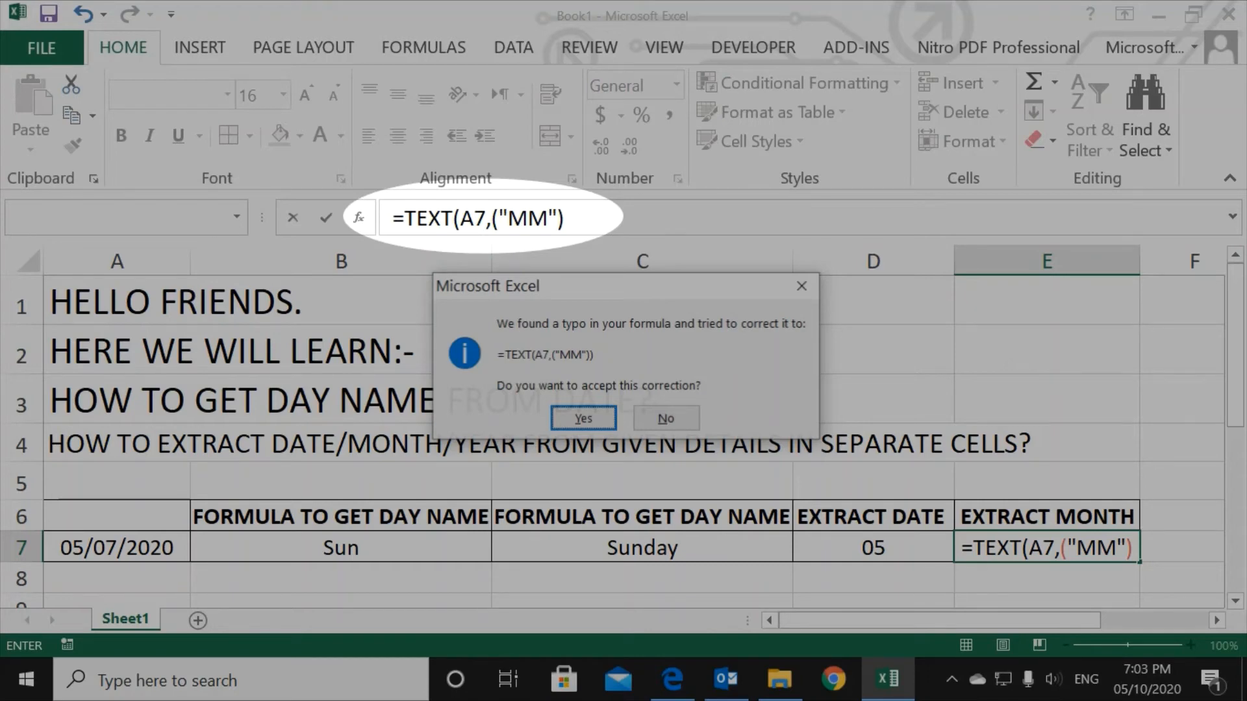
key(Return)
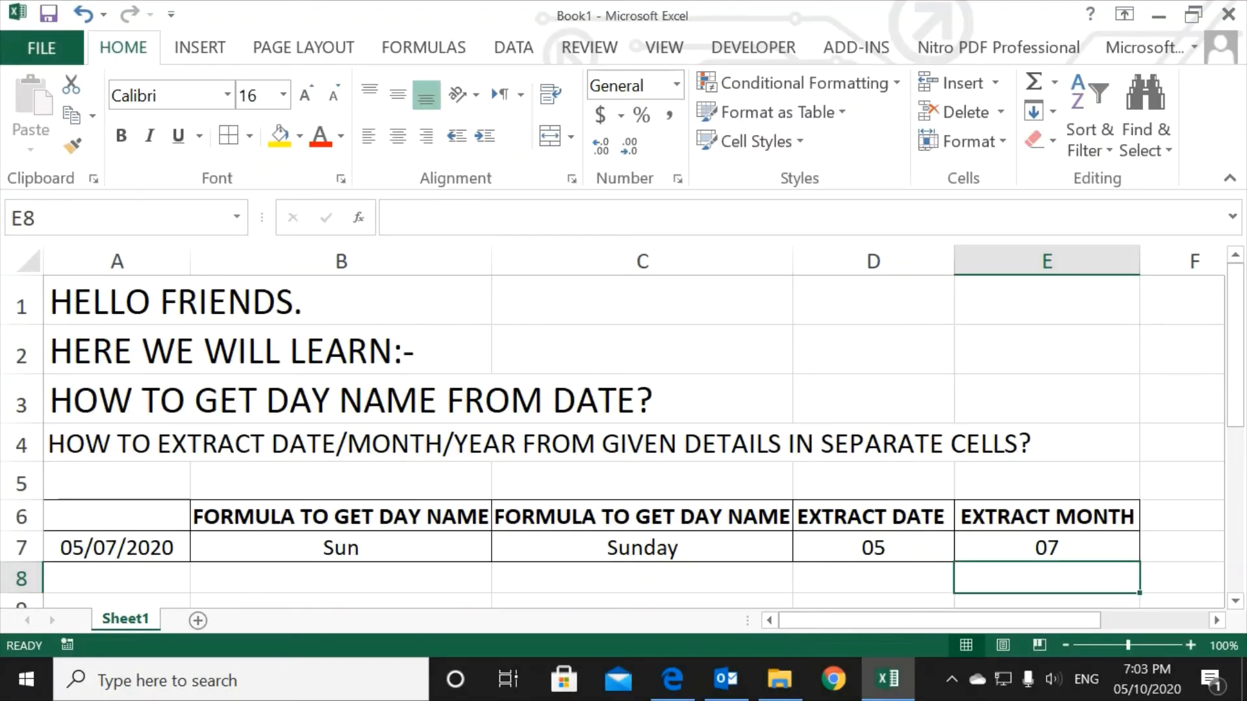
click(117, 548)
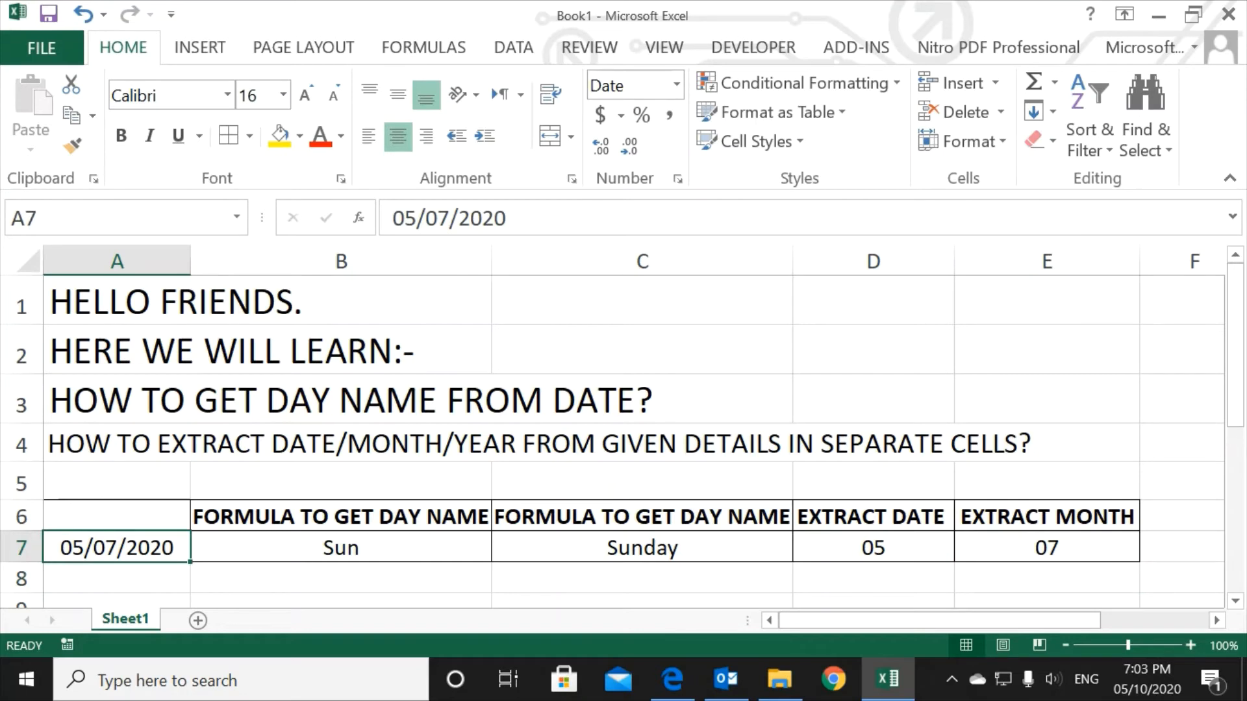
click(1047, 548)
Step: Add the heading "EXTRACT YEAR" in B9 and apply all borders to B9:B10
scroll(918, 554, down, 1)
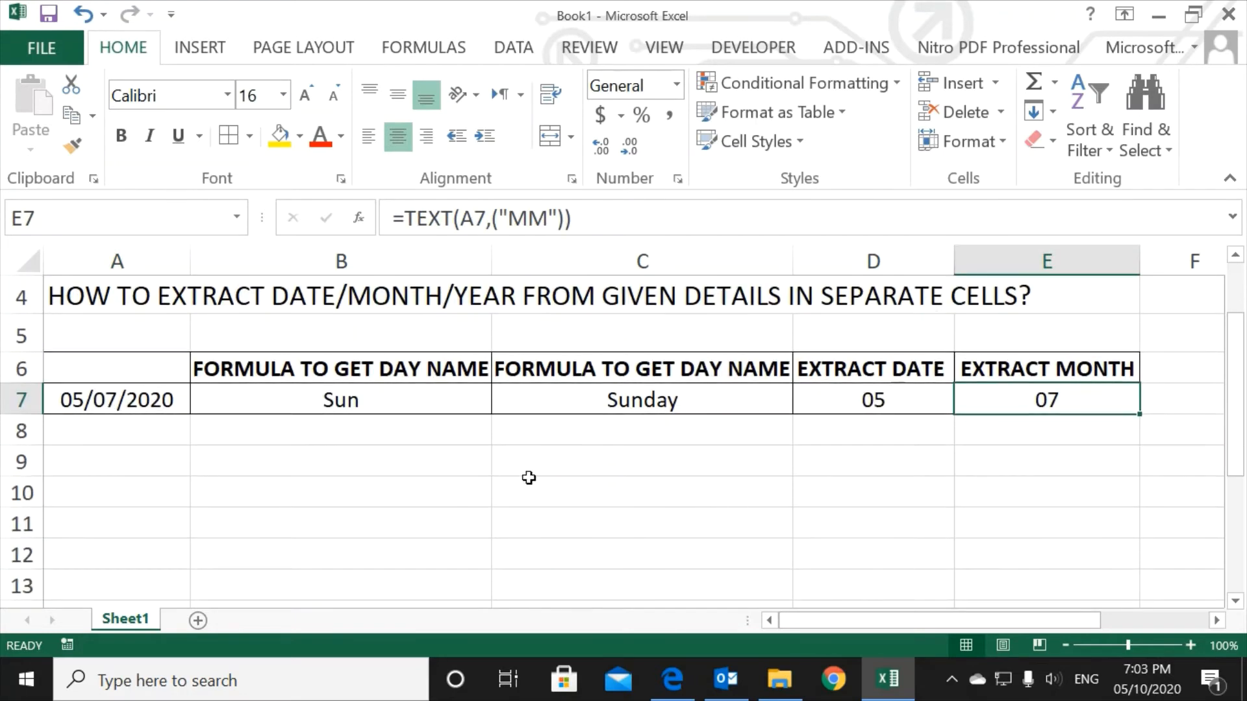
click(341, 461)
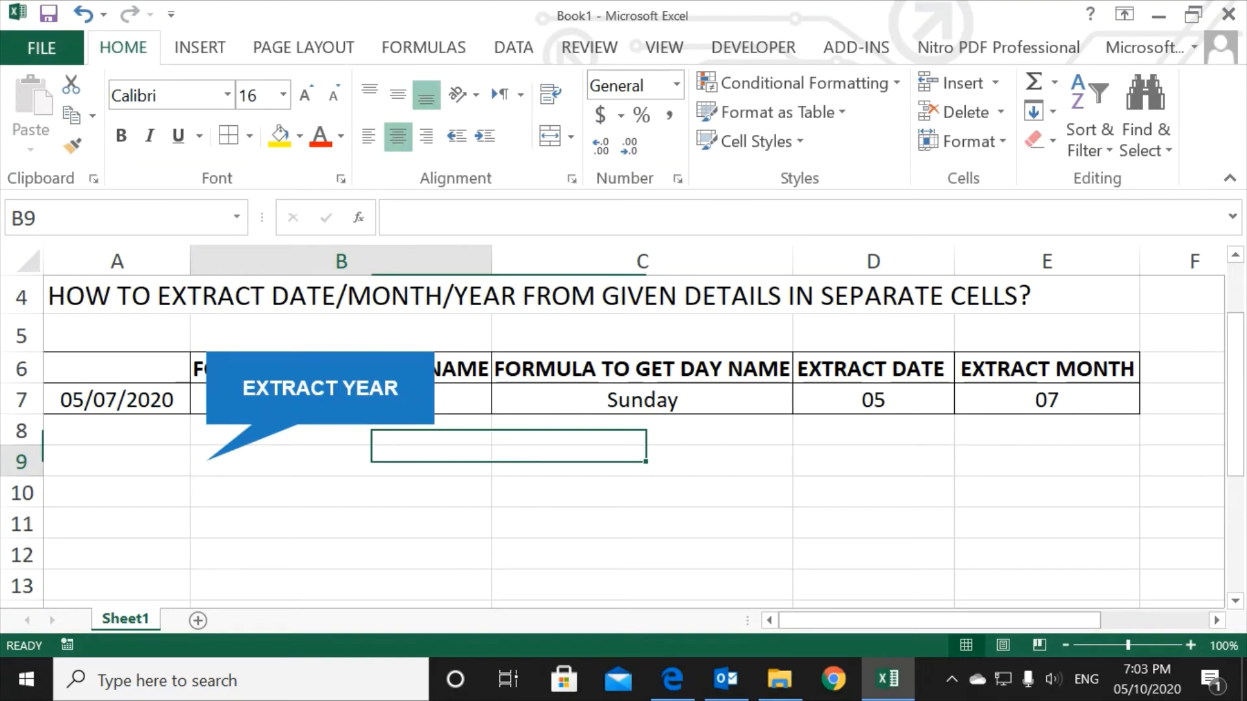
text(EXTRACT YEAR)
key(Return)
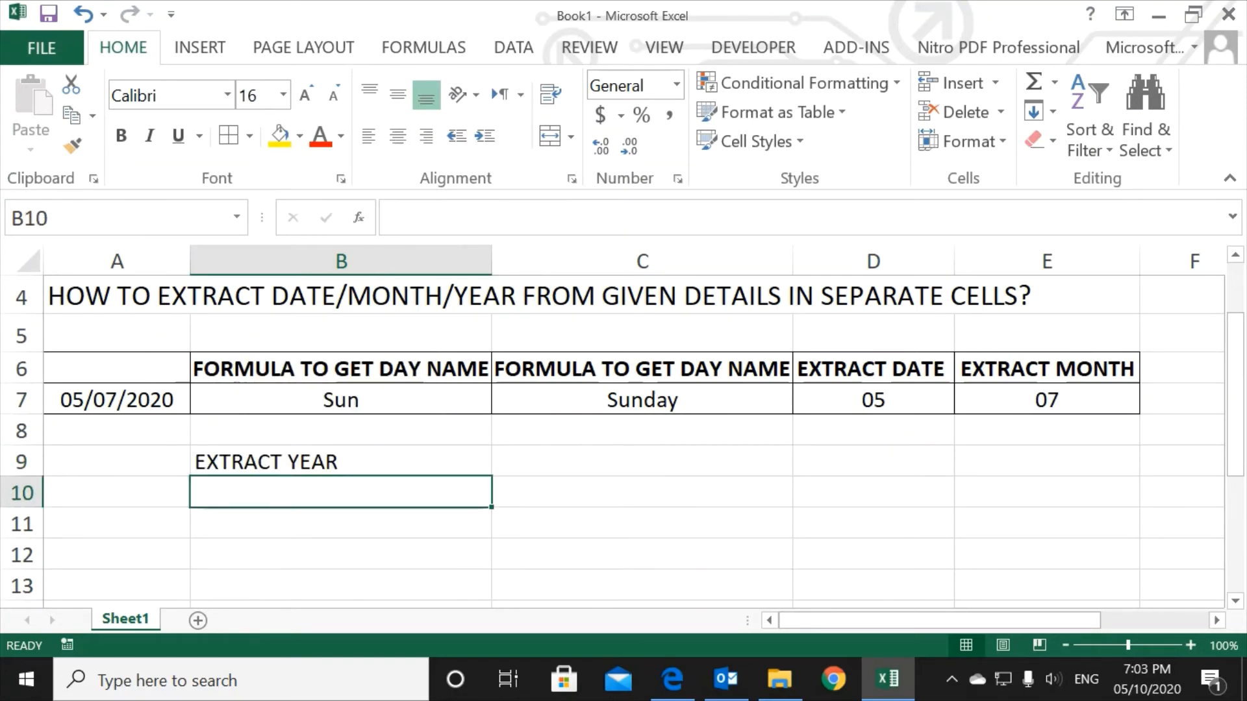
drag(341, 462, 341, 493)
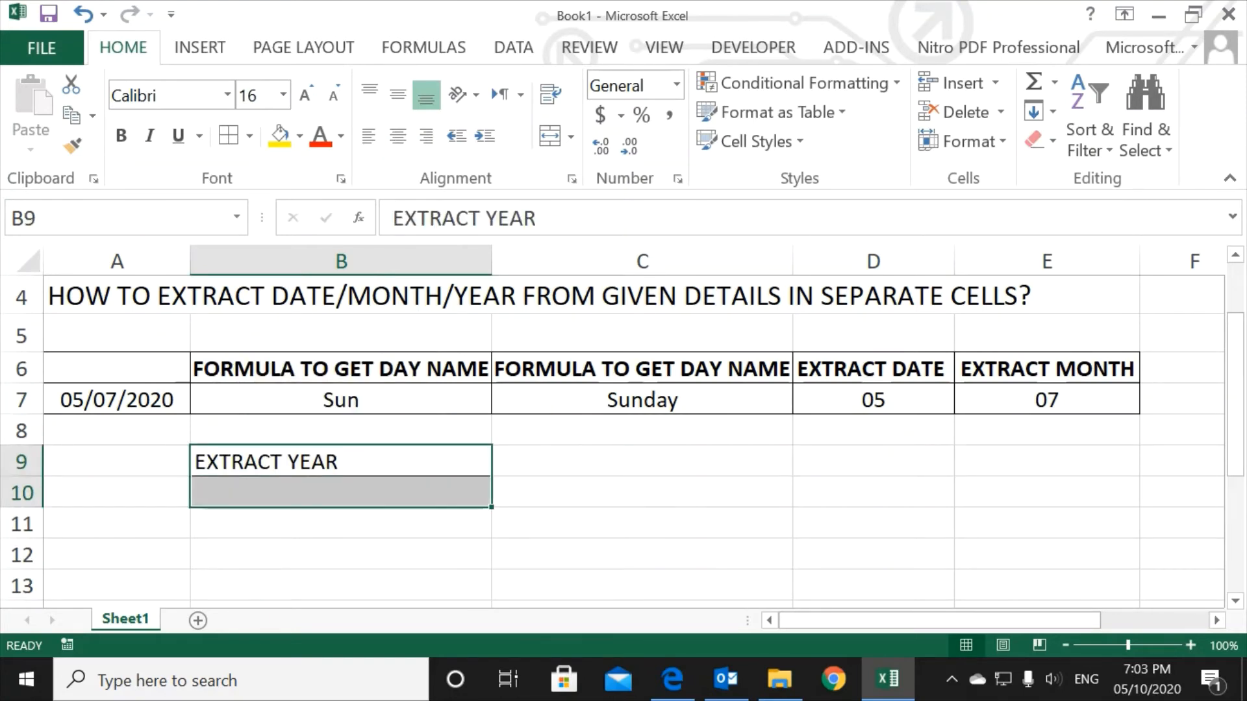
Step: Enter the formula =TEXT(A7,("YYYY")) in B10 to extract the year from the date in A7
click(341, 493)
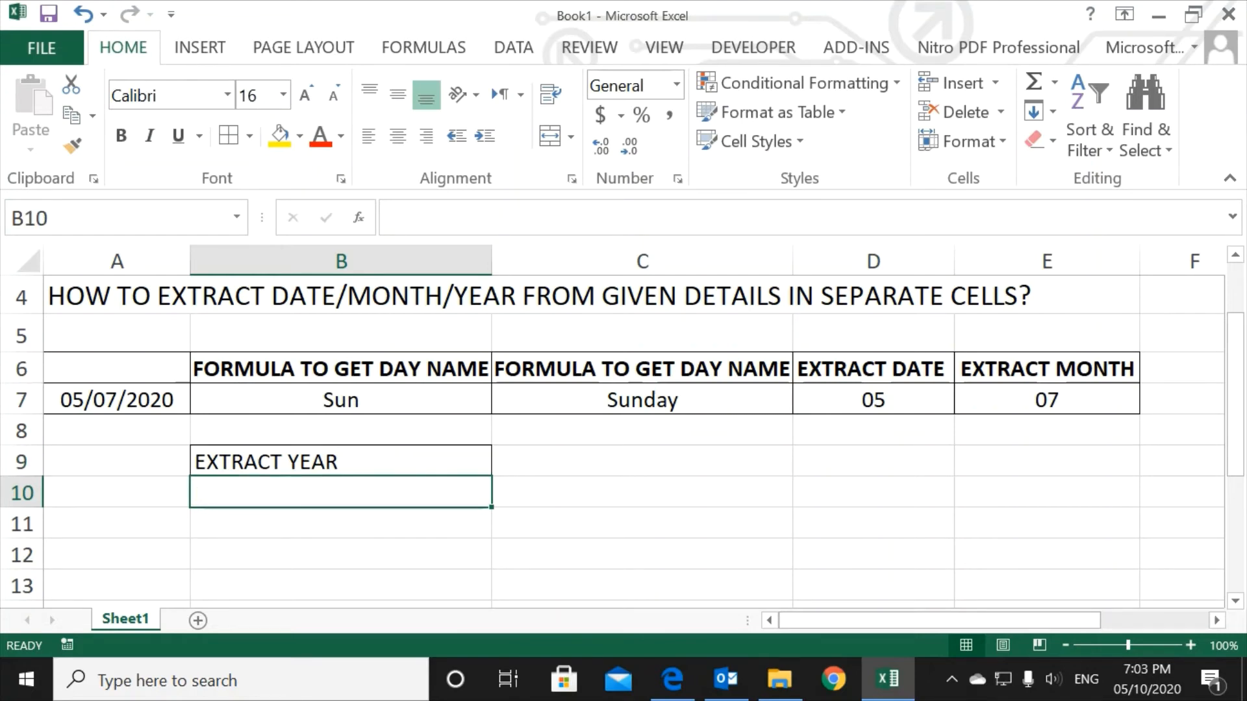
text(=TEXT()
key(Tab)
key(Up)
key(Up)
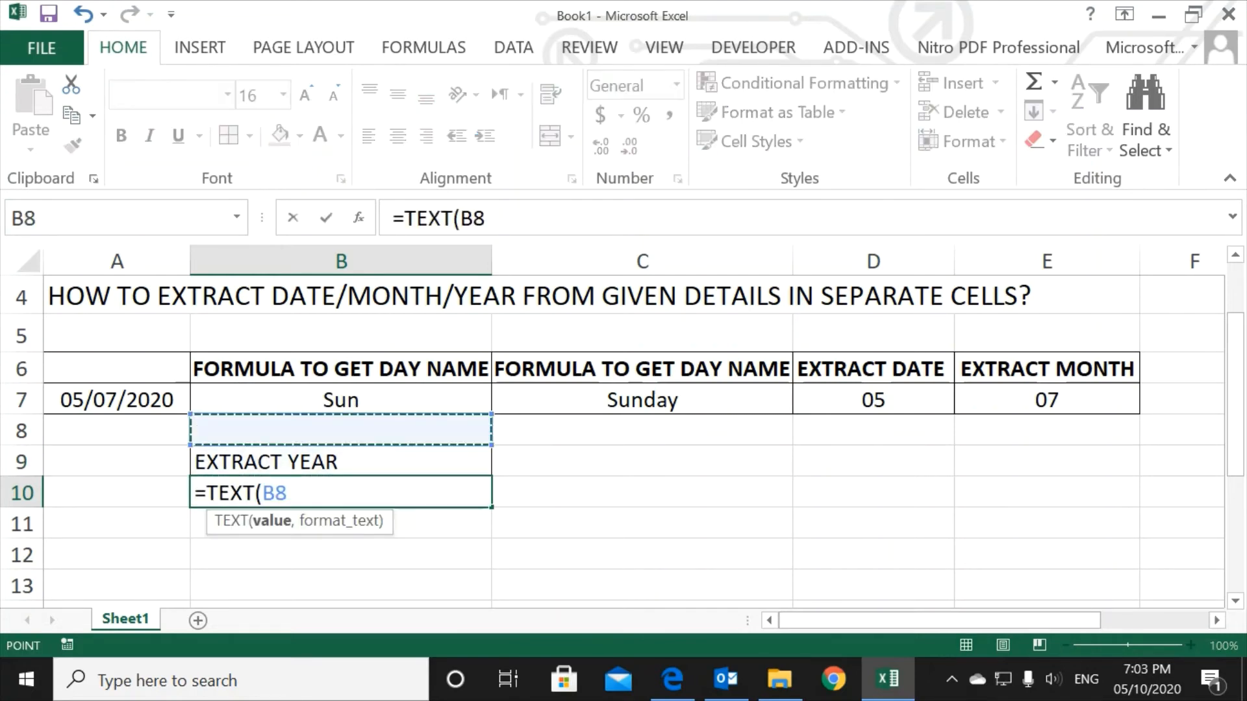
key(Up)
key(Left)
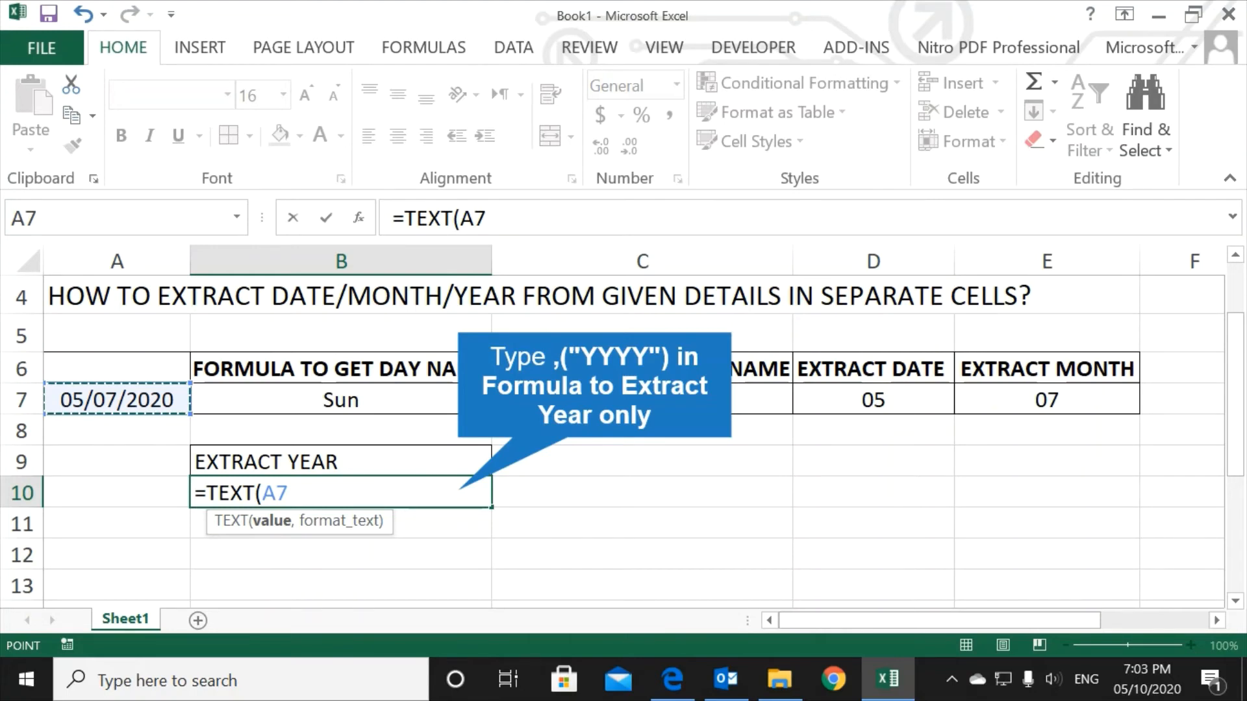
text(,("YYYY"))
key(Return)
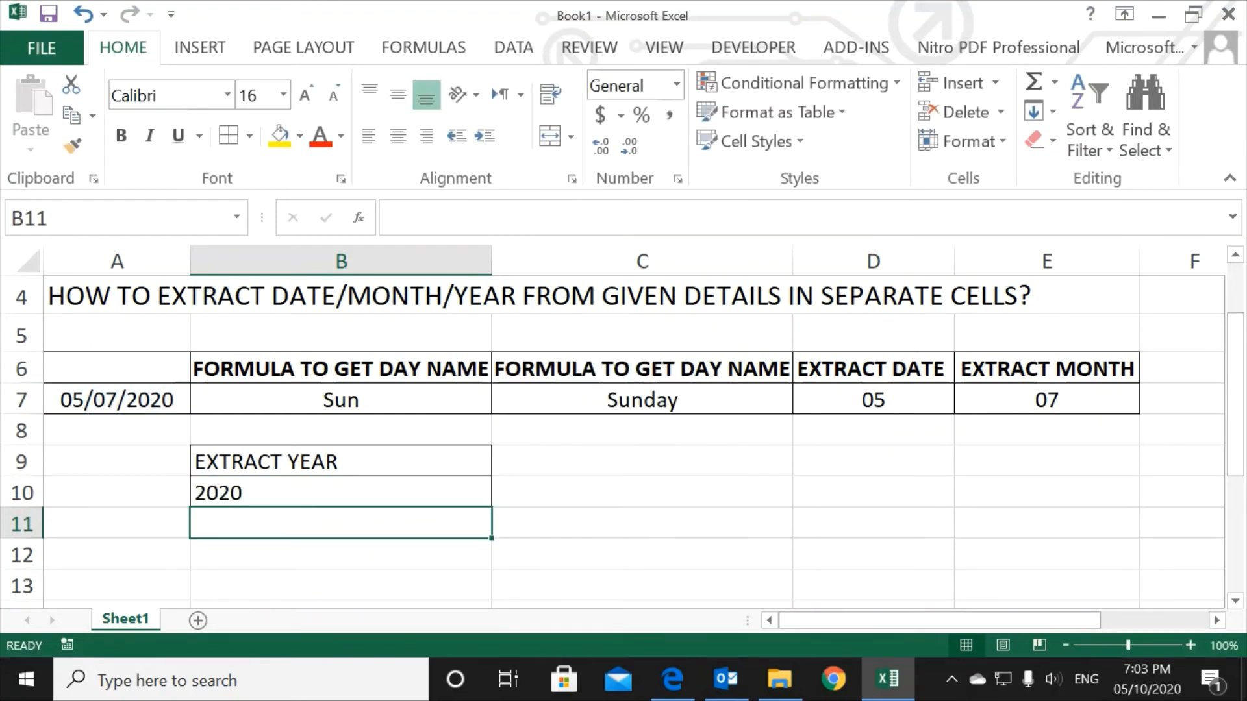
Step: Centre B10 horizontally and review the formulas in C7, D7 and E7
click(341, 493)
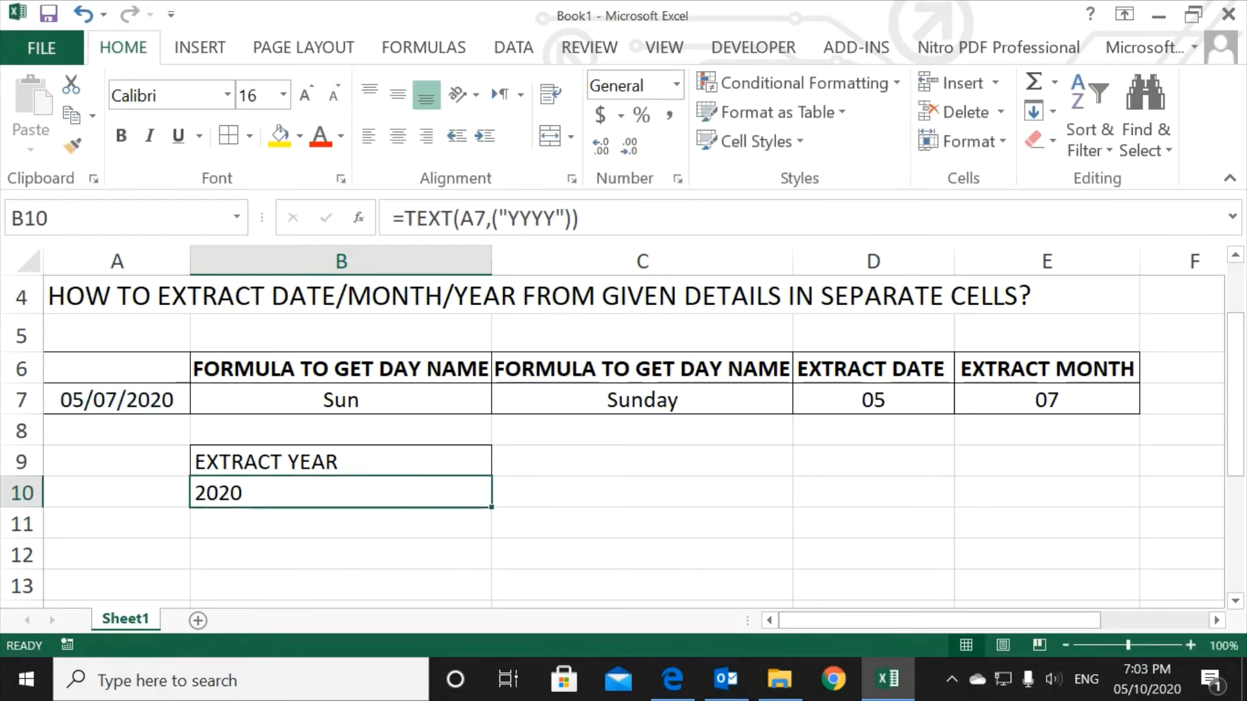
click(398, 136)
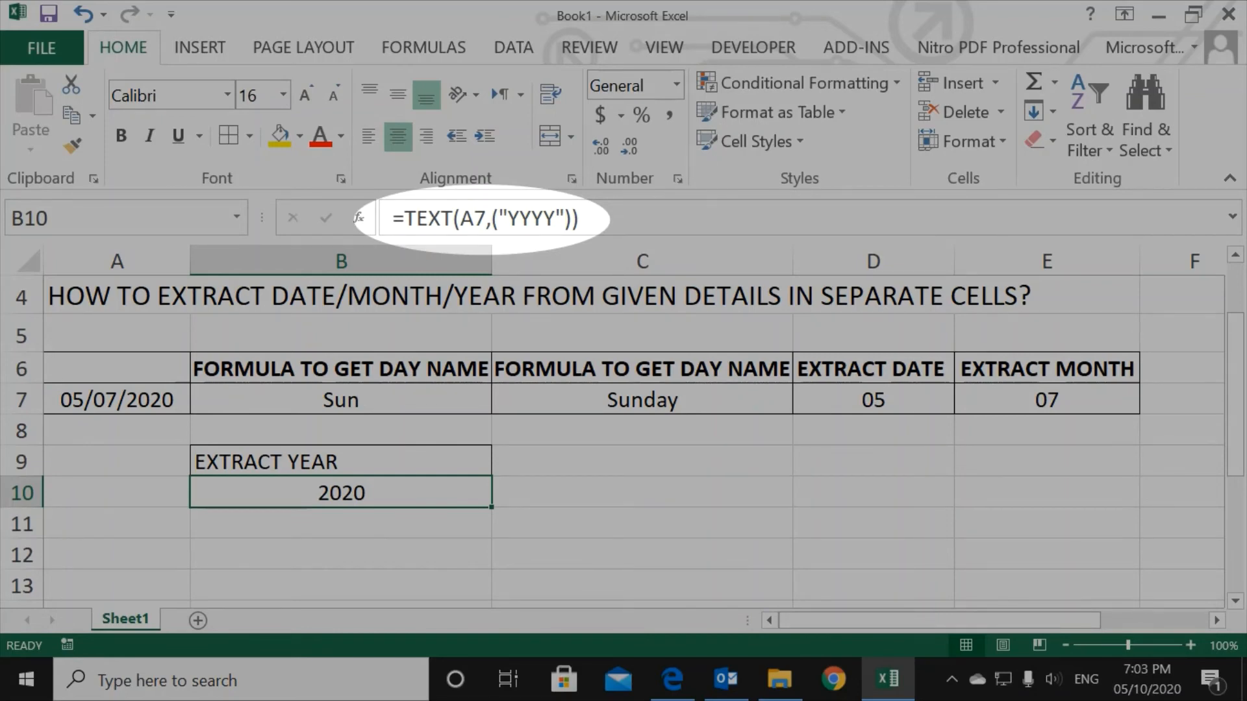
click(642, 400)
click(873, 400)
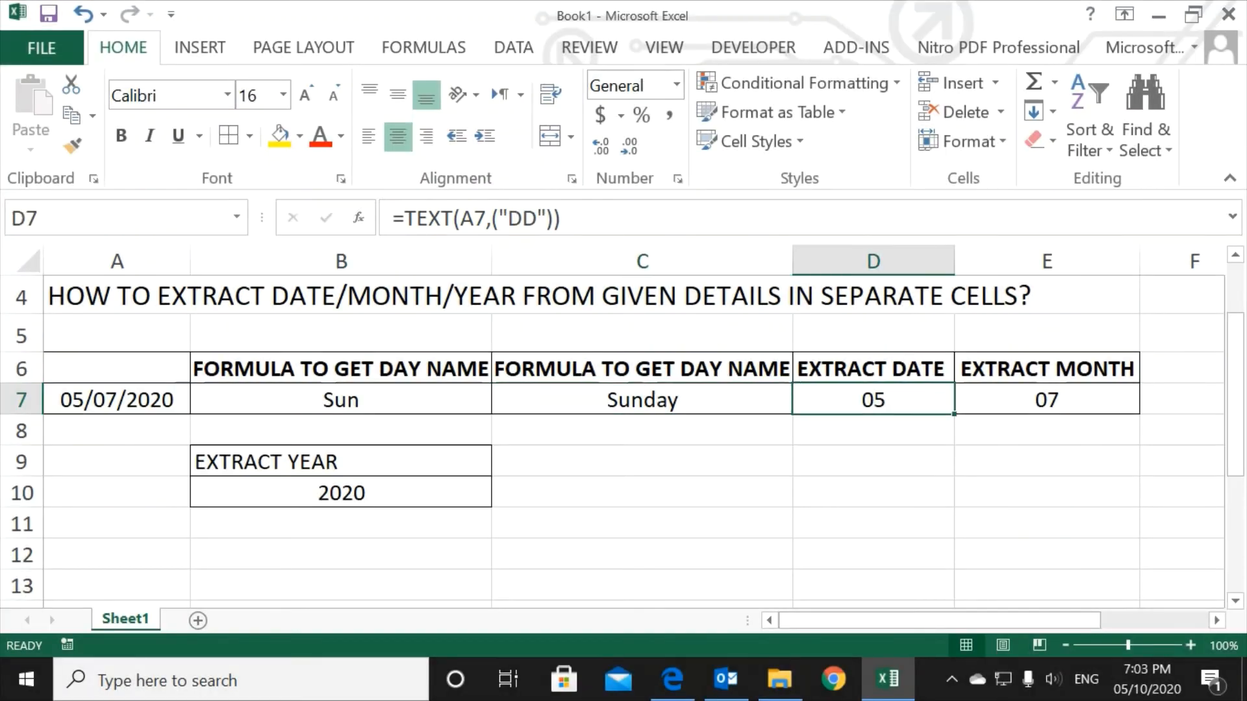
click(1046, 400)
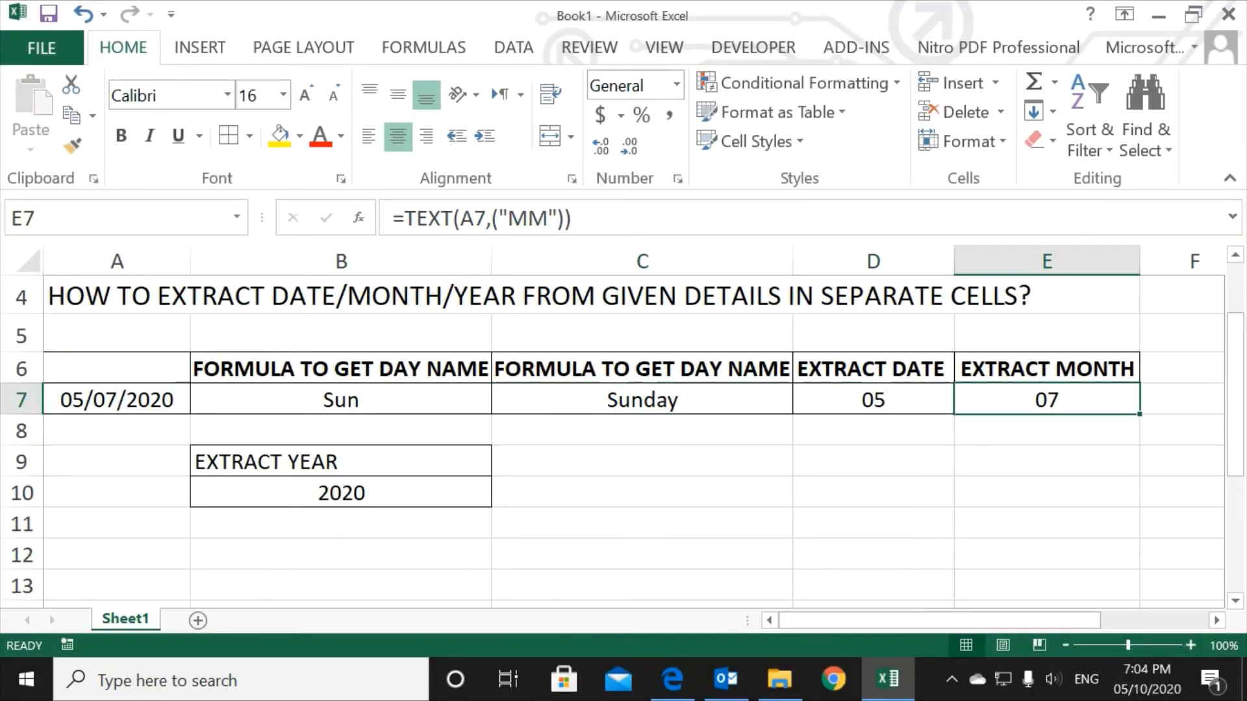
Step: Enter the heading "EXTRACT FULL DATE IN DIFFERENT STYLE" in C9
click(642, 461)
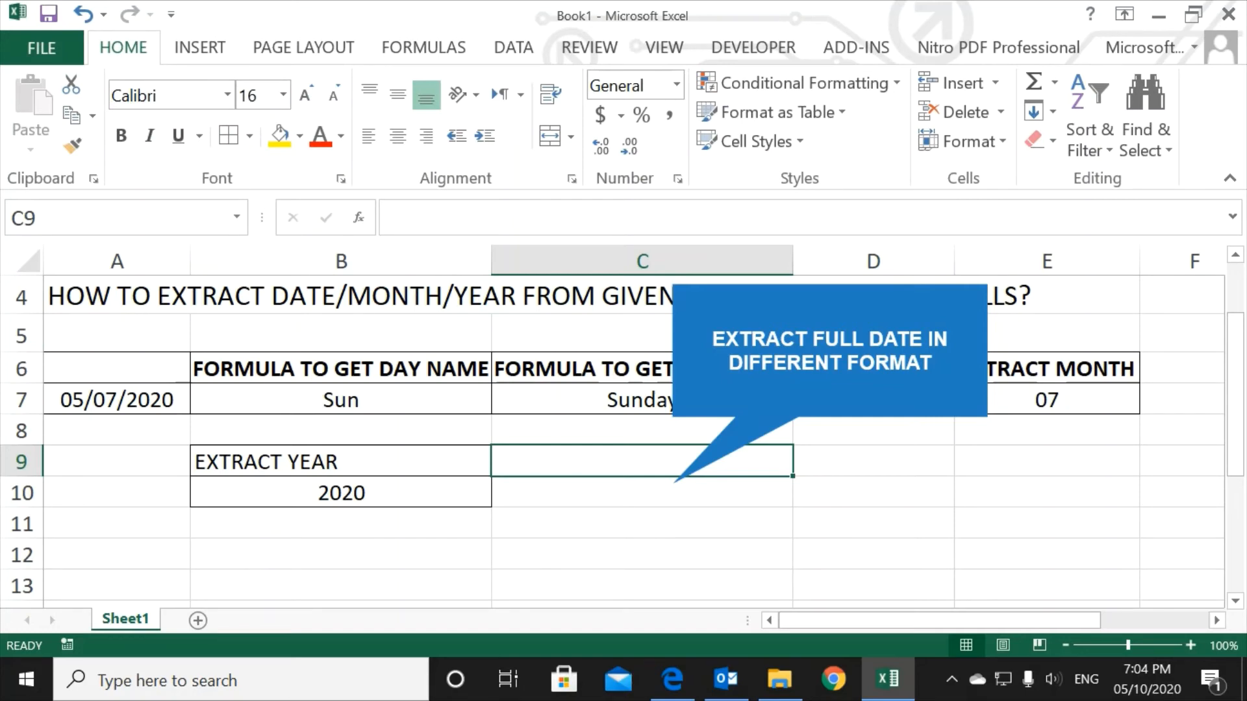
text(EXTRACT FULL DATE IN DIFFE)
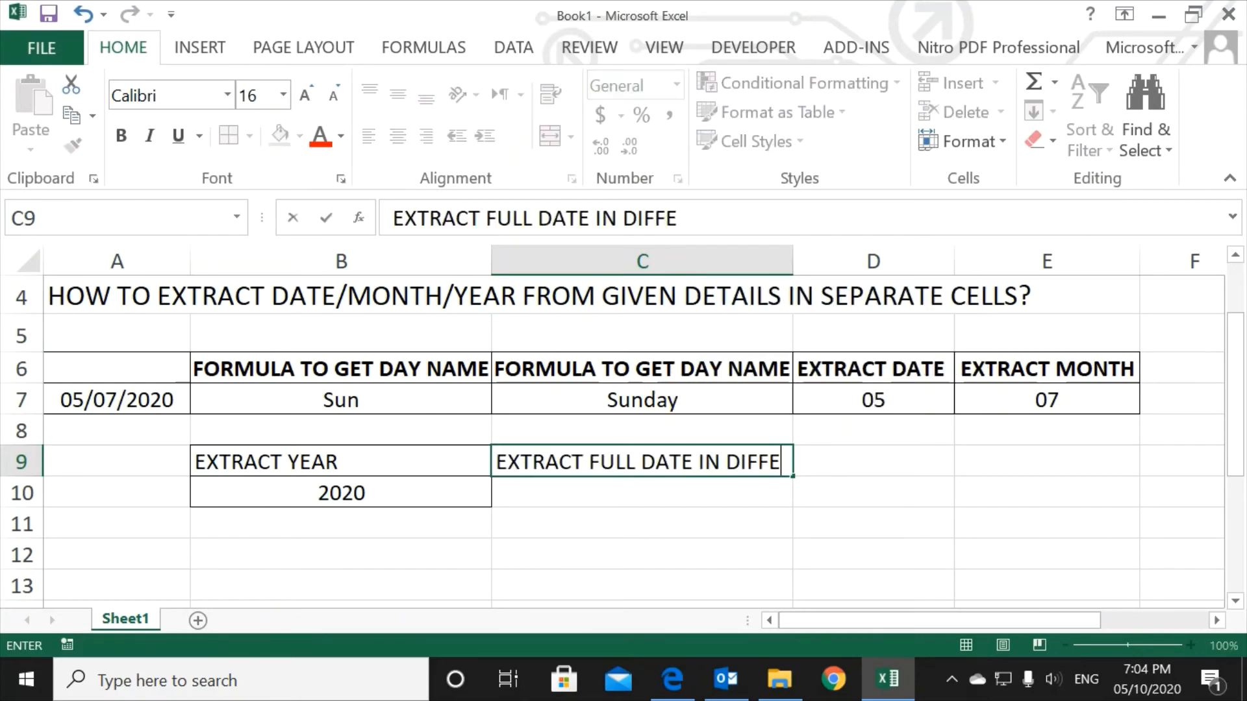
key(BackSpace)
text(ERENT STYLE)
key(Return)
Step: Widen column C to fit the heading in C9 and apply all borders to C9:C10
click(642, 462)
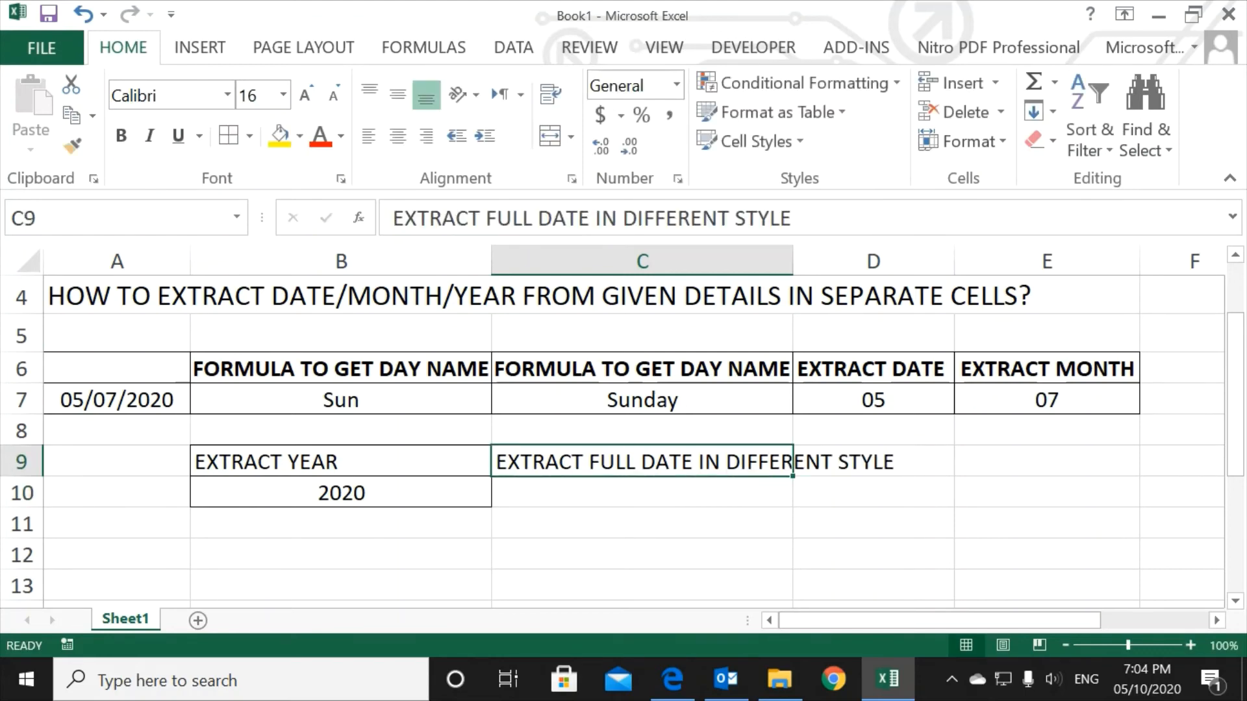
double_click(793, 261)
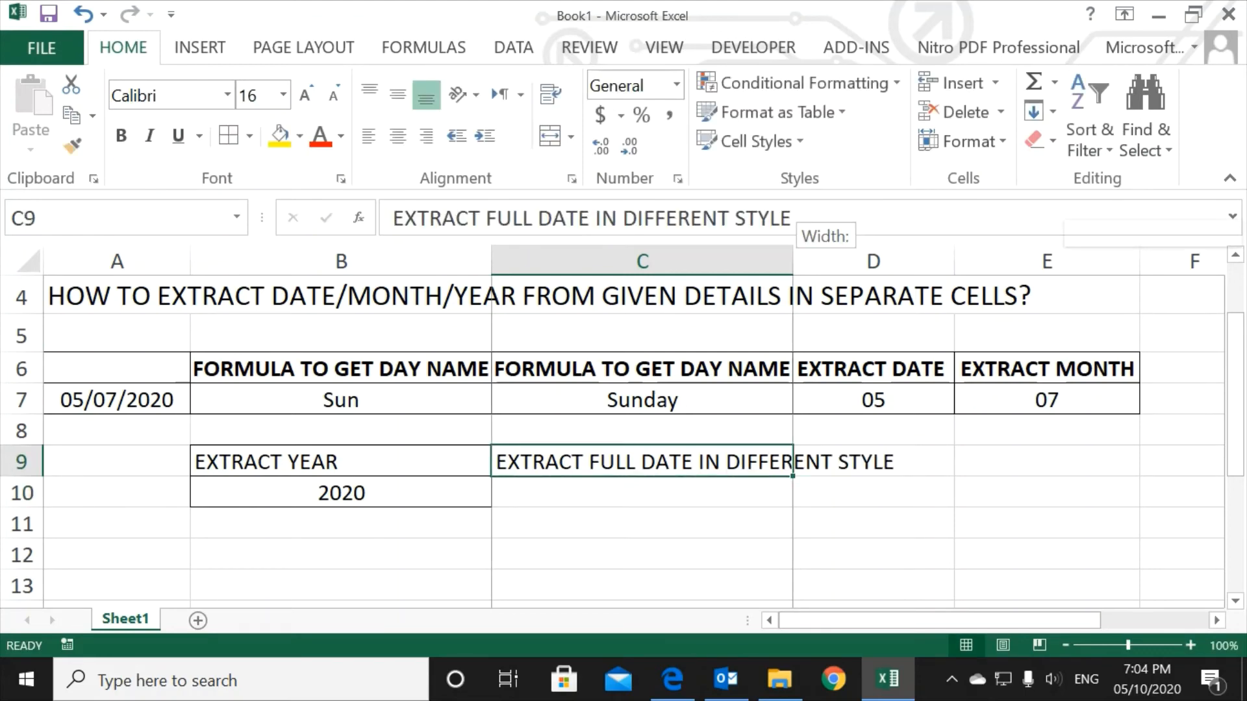
drag(793, 261, 922, 261)
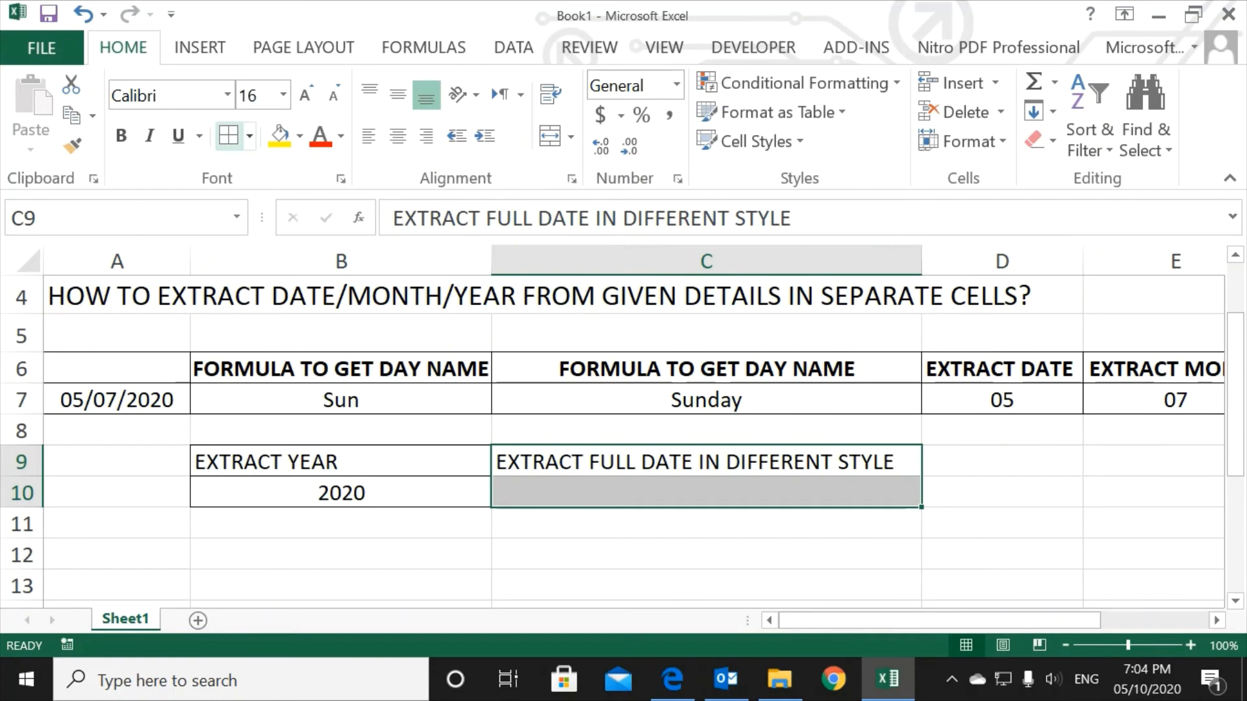
key(Return)
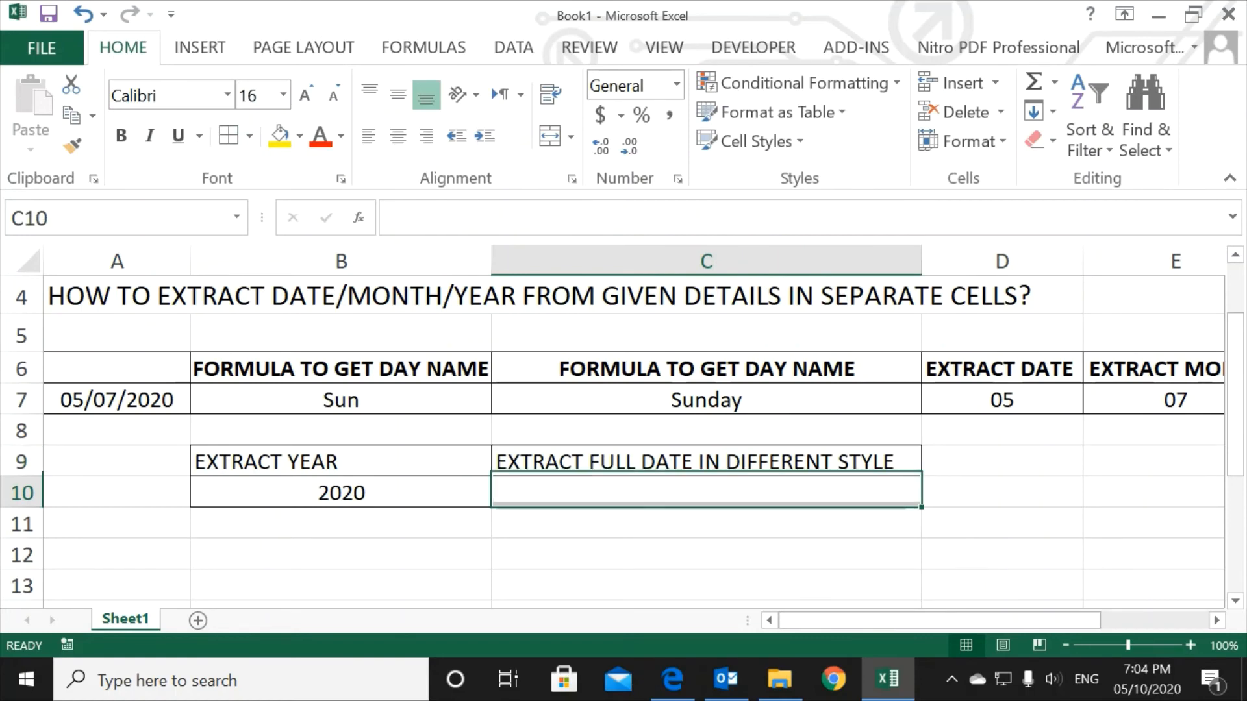
Step: Enter the formula =TEXT(A7,("DD-MM-YY")) in C10 and centre the cell horizontally
text(=)
key(Up)
key(Up)
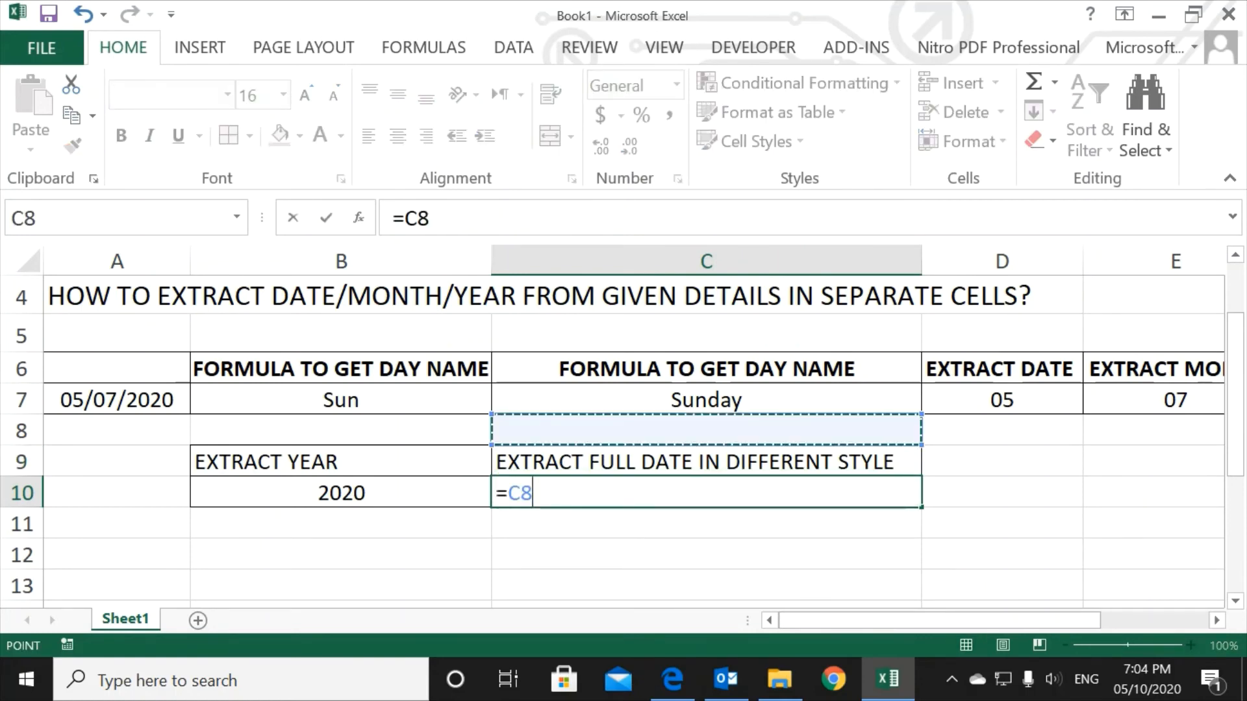
key(Up)
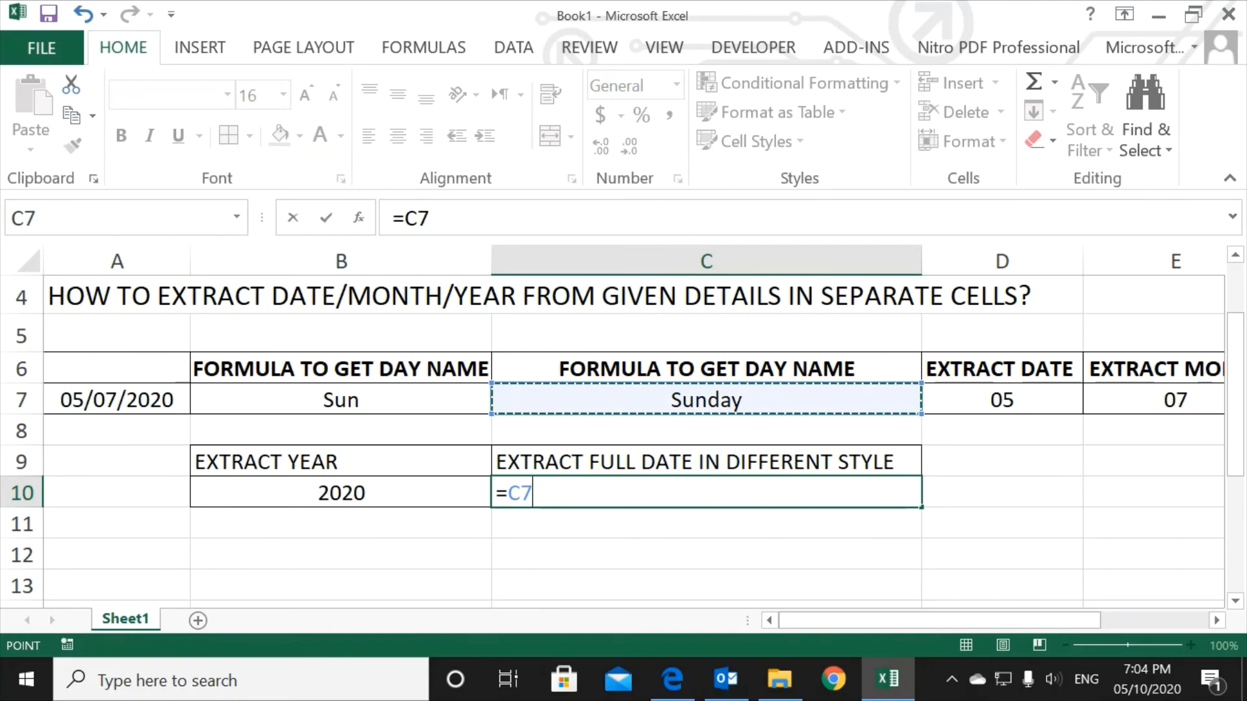
key(Left)
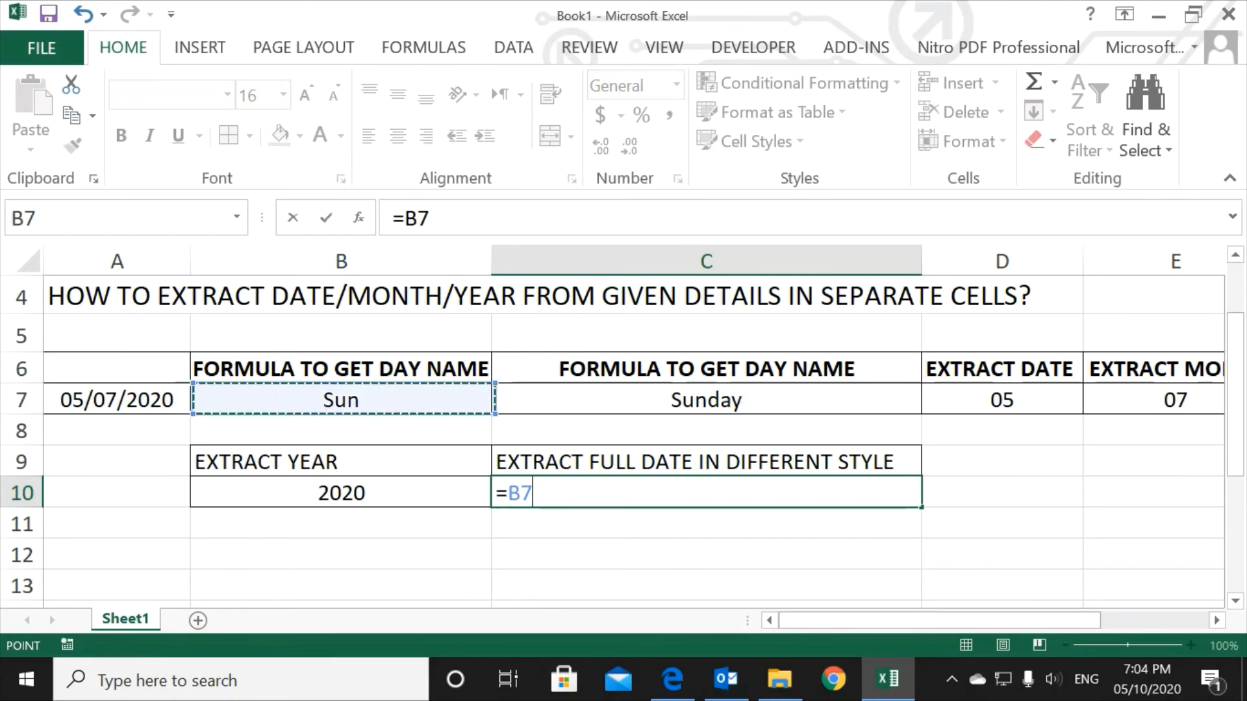
key(Left)
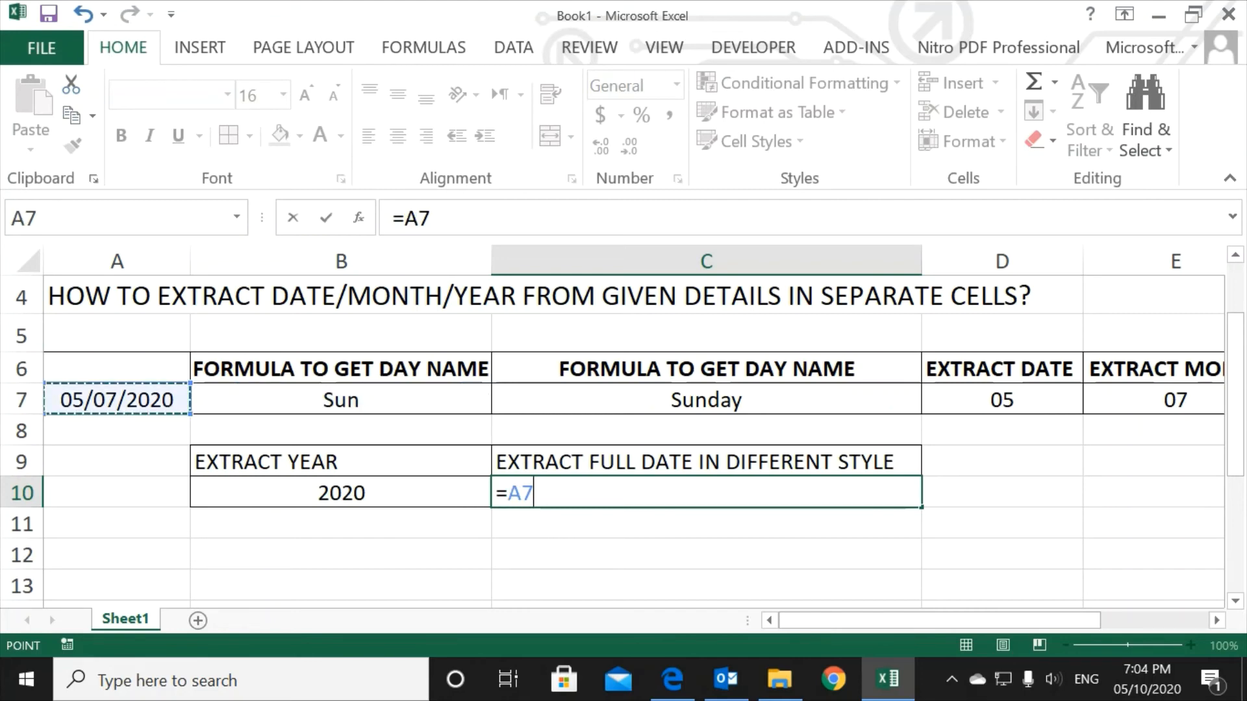
key(BackSpace)
key(BackSpace)
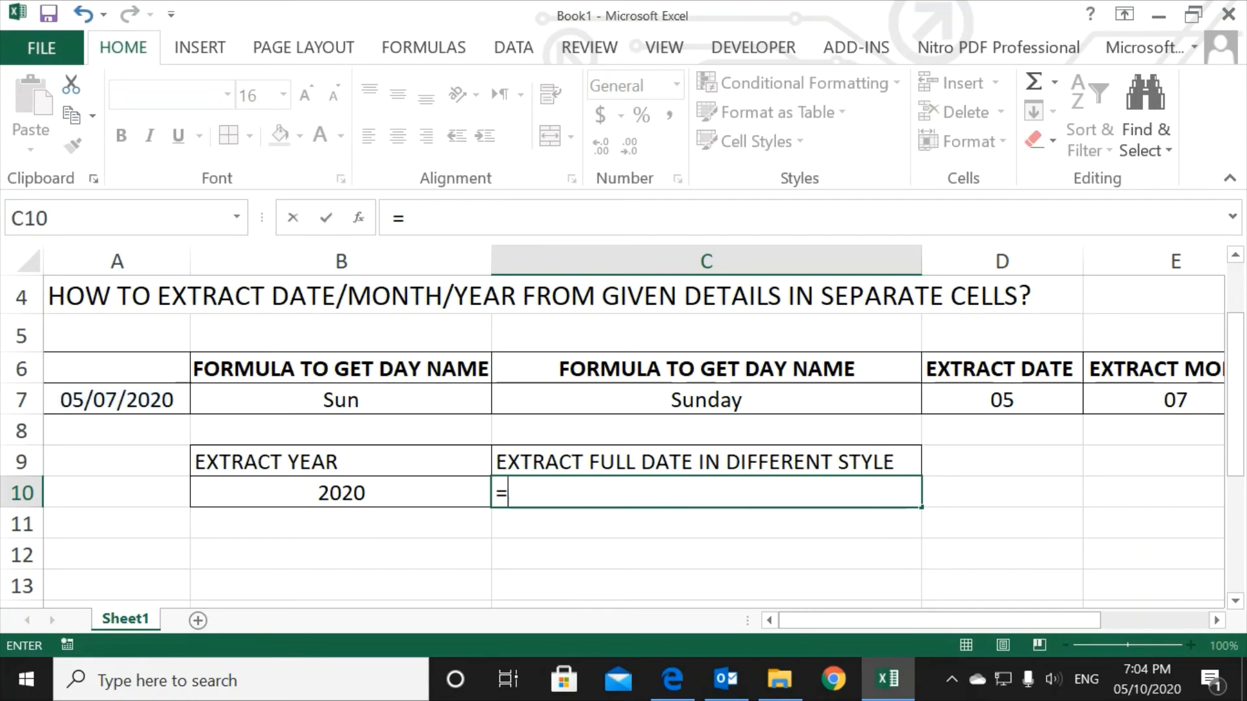
text(TEXT()
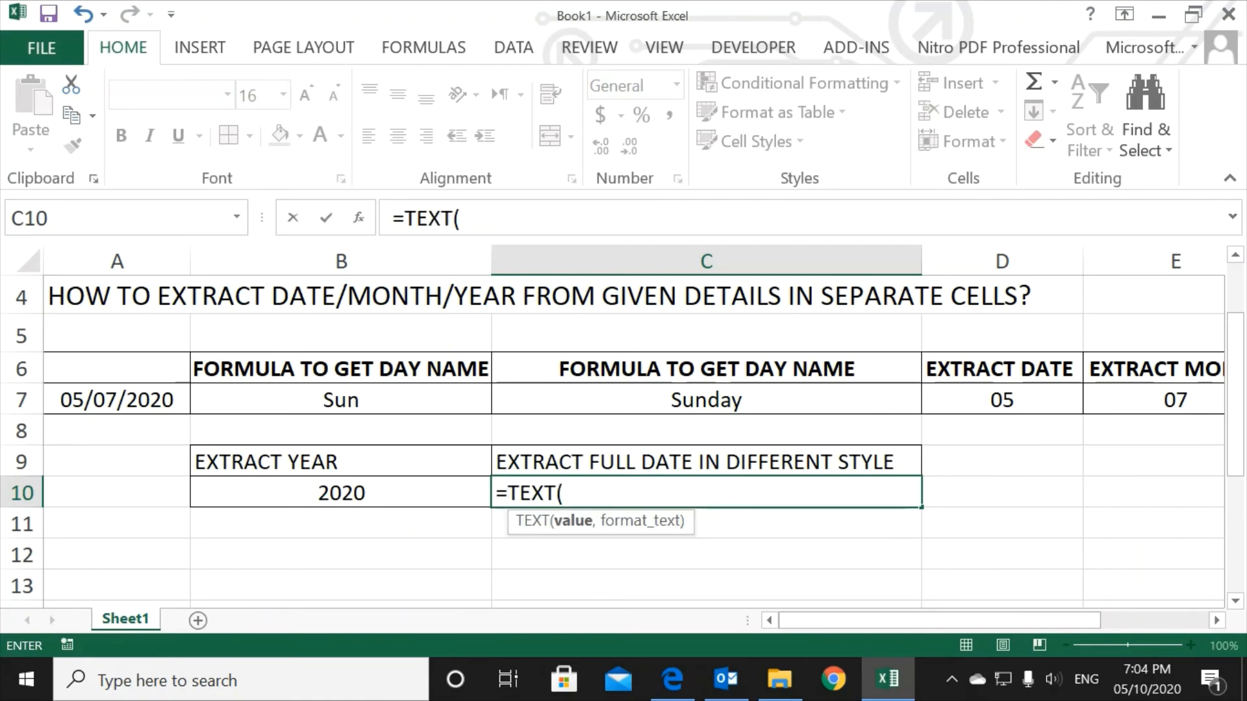
click(117, 400)
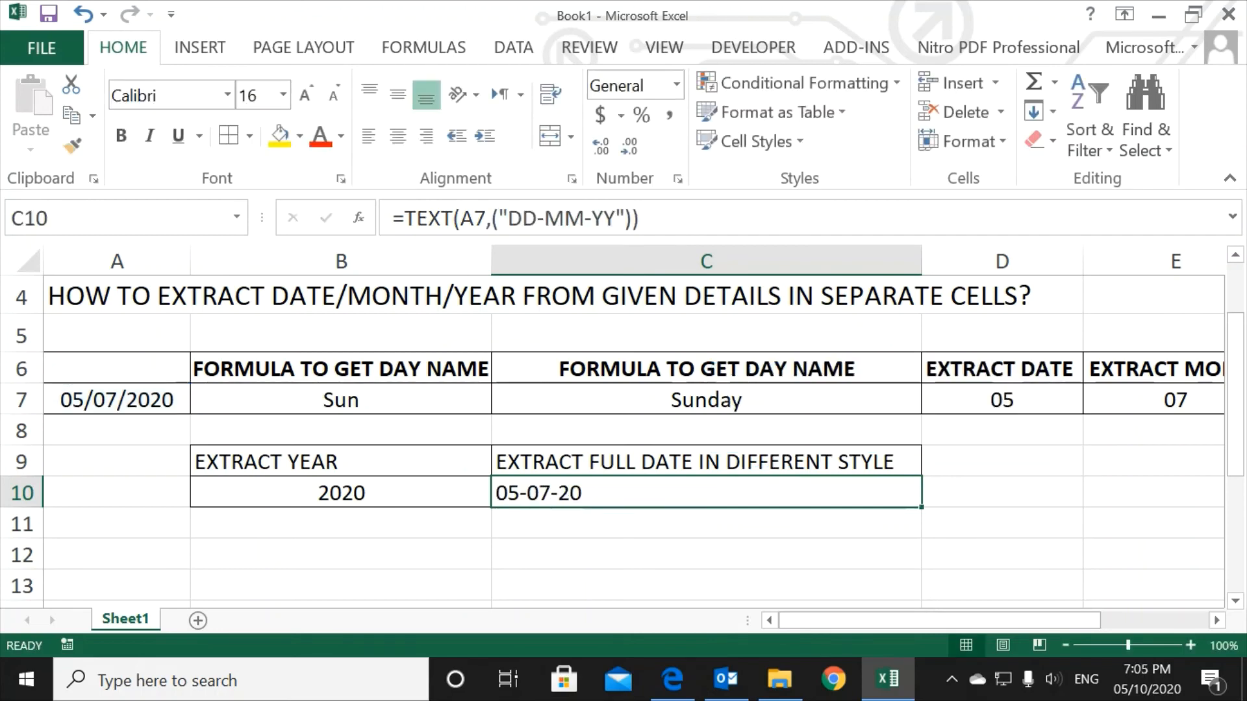
key(ctrl+e)
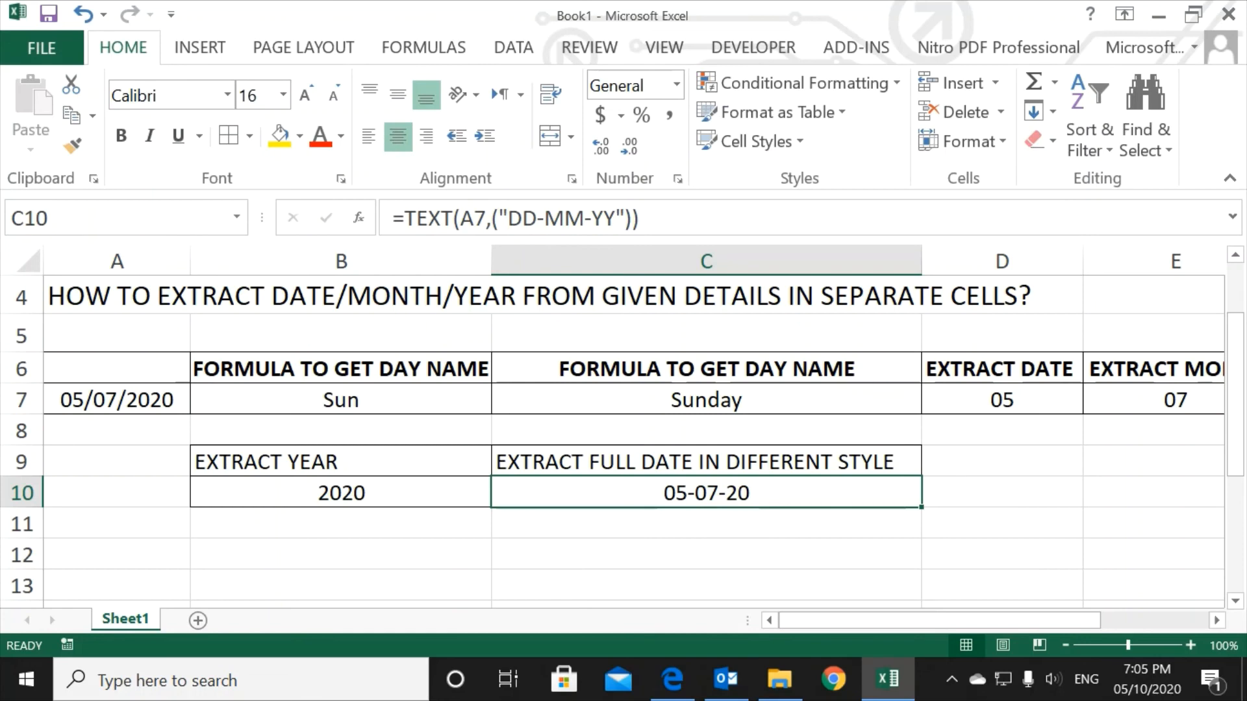
Step: Change the year code in C10's formula to four digits so it reads =TEXT(A7,("DD-MM-YYYY"))
click(616, 218)
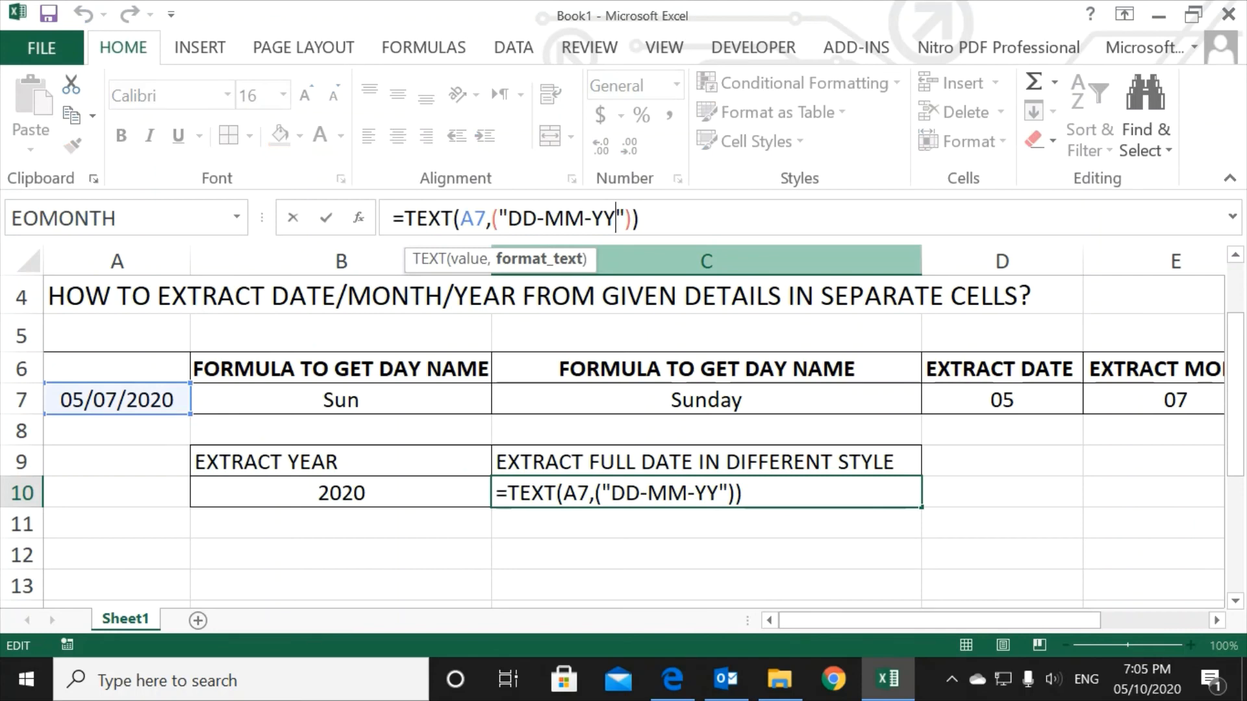
key(Return)
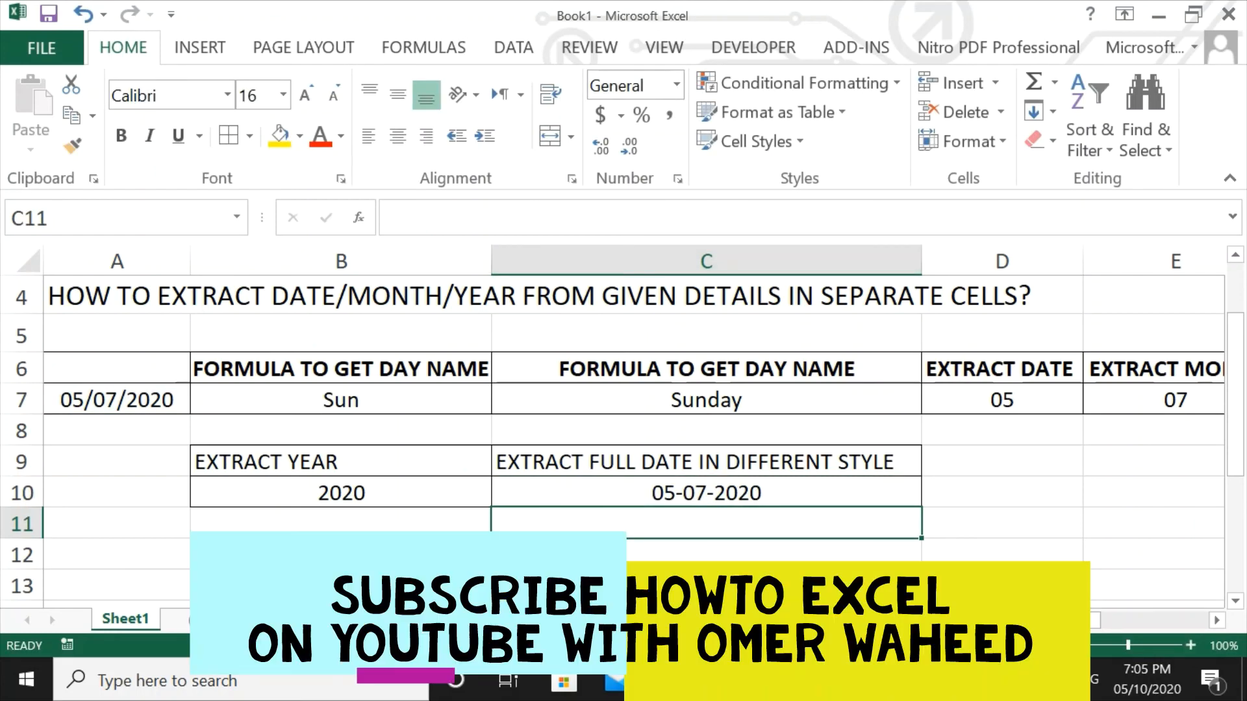
Step: Replace both hyphens in C10's date format with dots so the formula reads =TEXT(A7,("DD.MM.YYYY"))
click(706, 493)
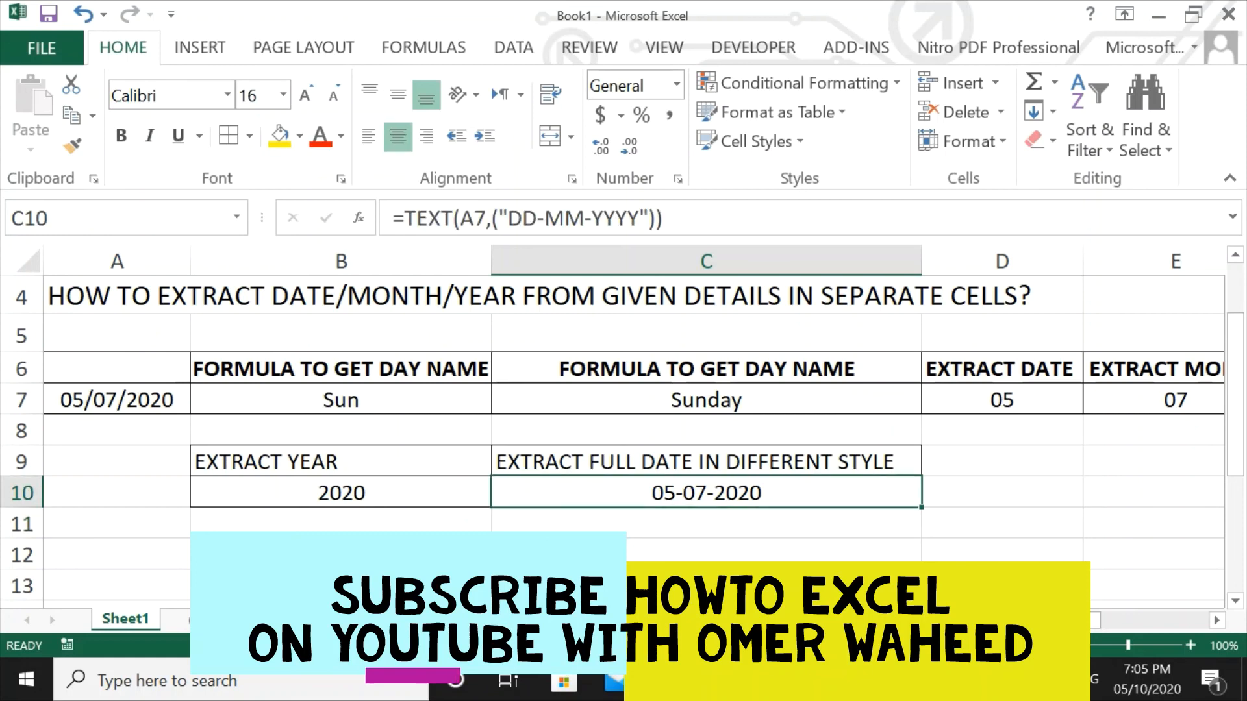
click(544, 218)
key(BackSpace)
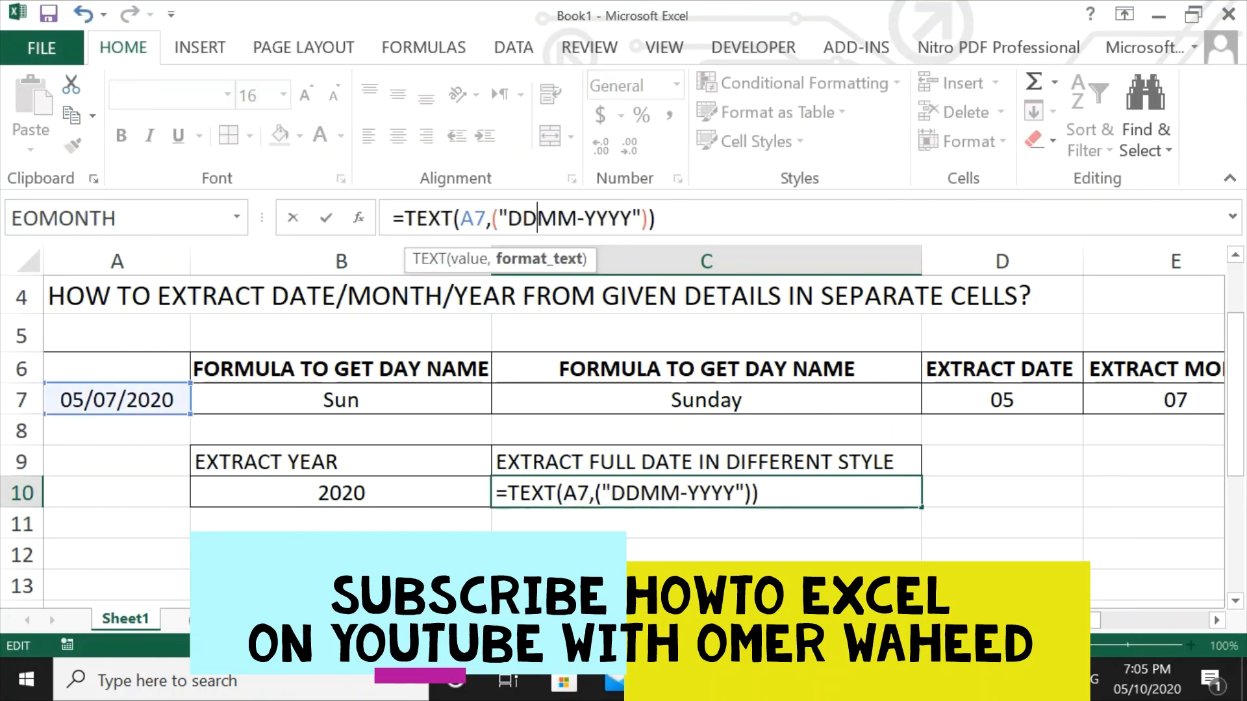
text(.)
click(591, 219)
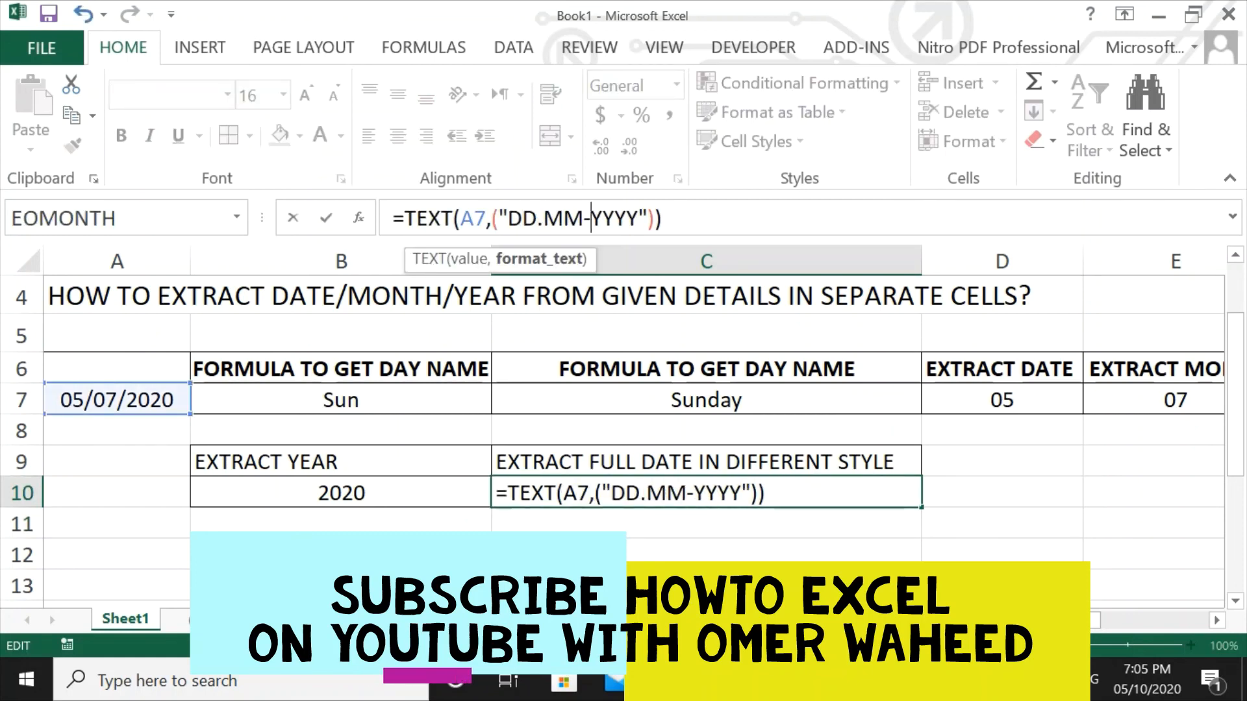
key(BackSpace)
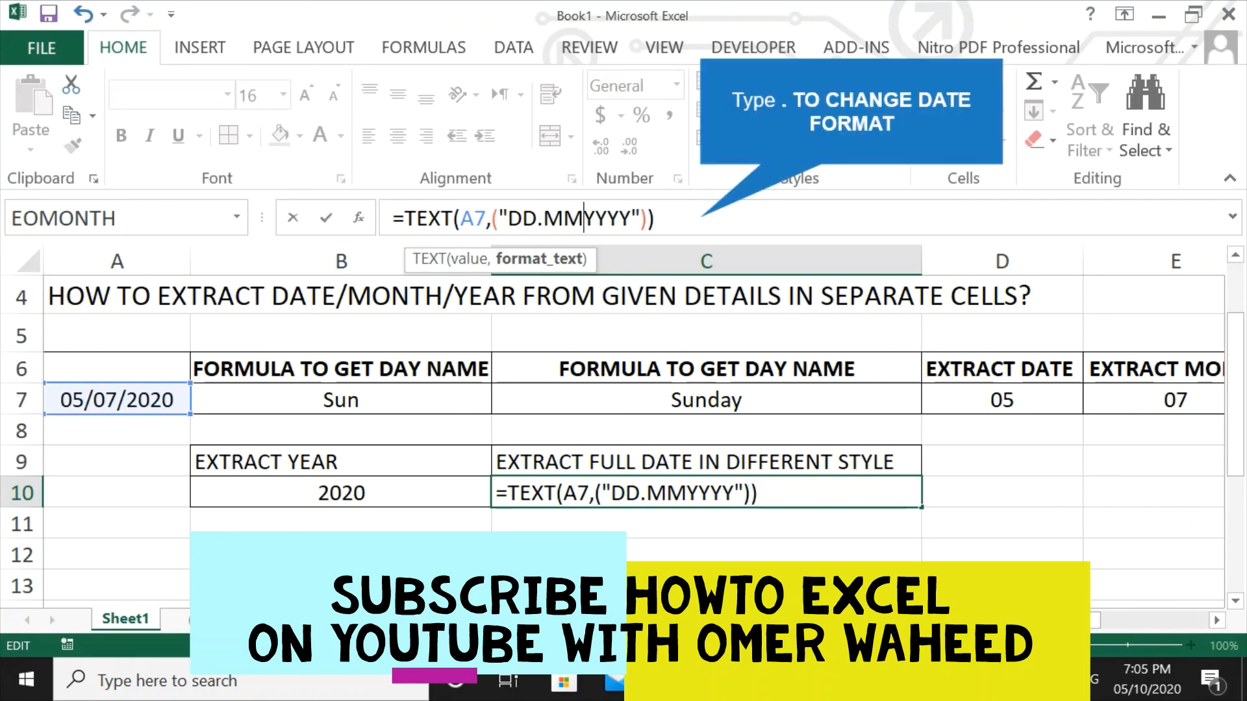
text(.)
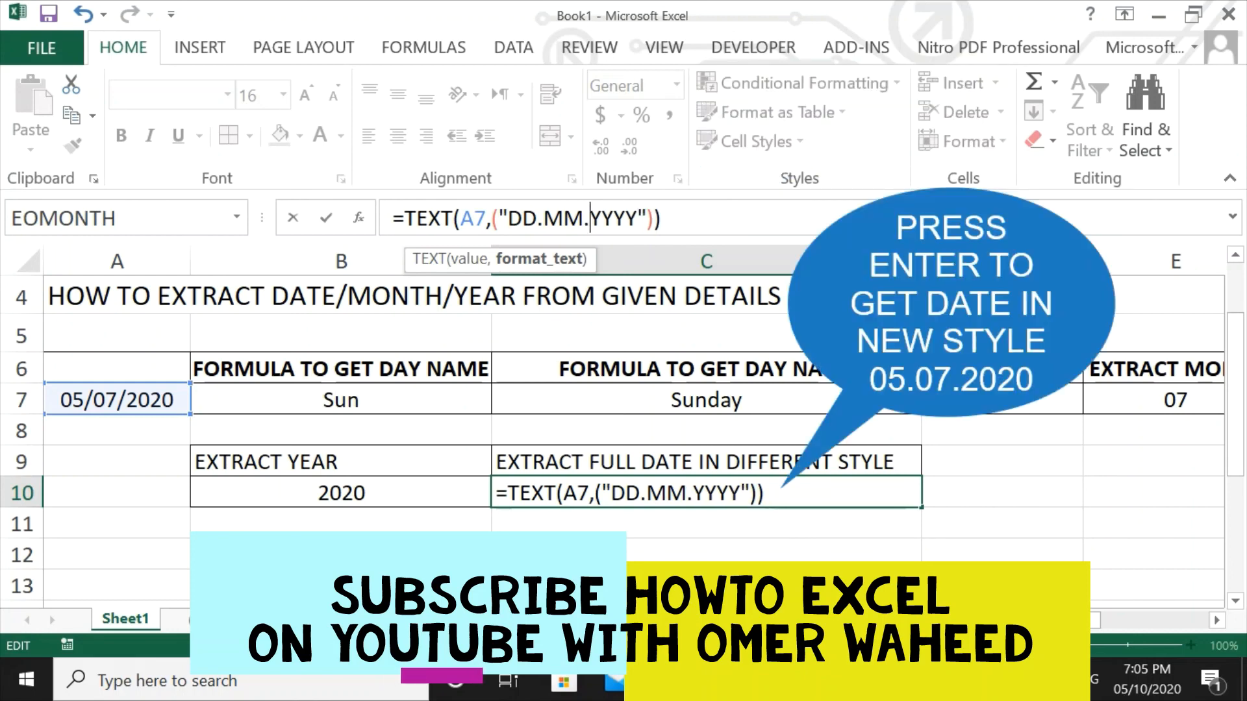